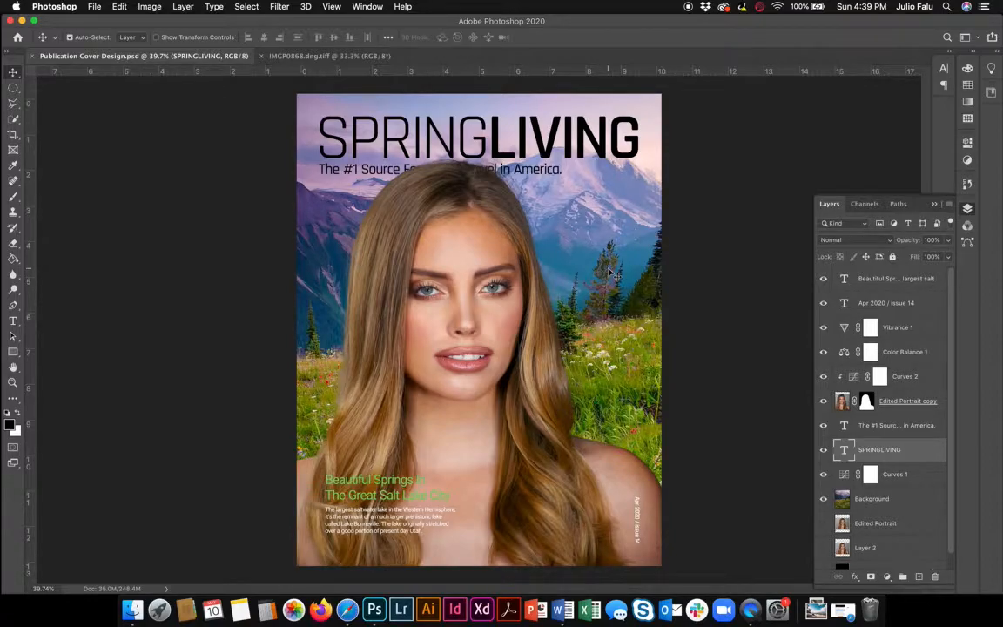
- Examine the magazine cover from the SPRINGLIVING masthead down to the headline text and the issue date
scroll(497, 224, up, 2)
scroll(504, 229, down, 3)
scroll(504, 230, up, 3)
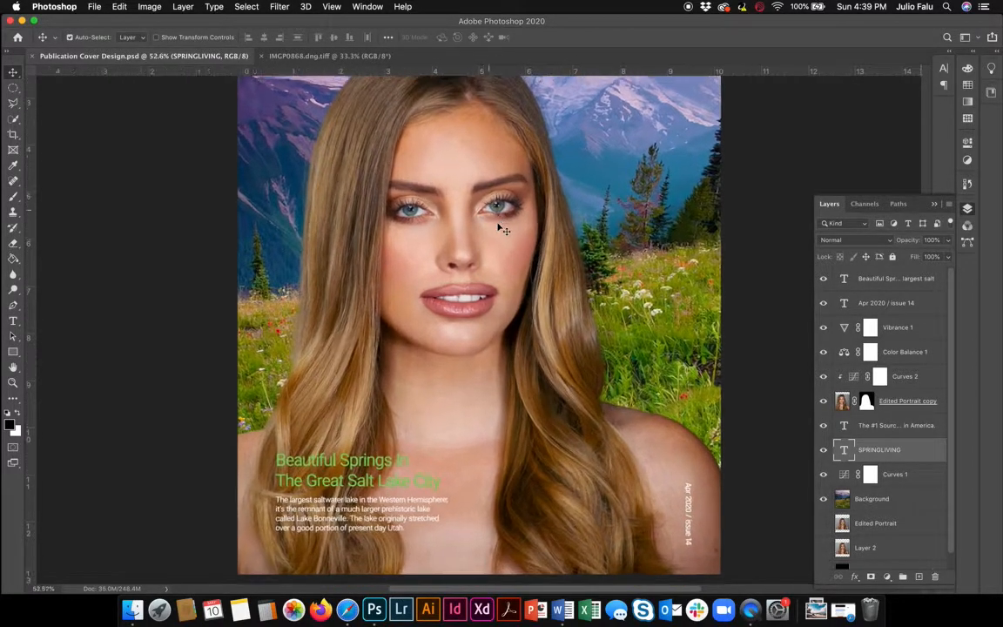
scroll(503, 229, down, 5)
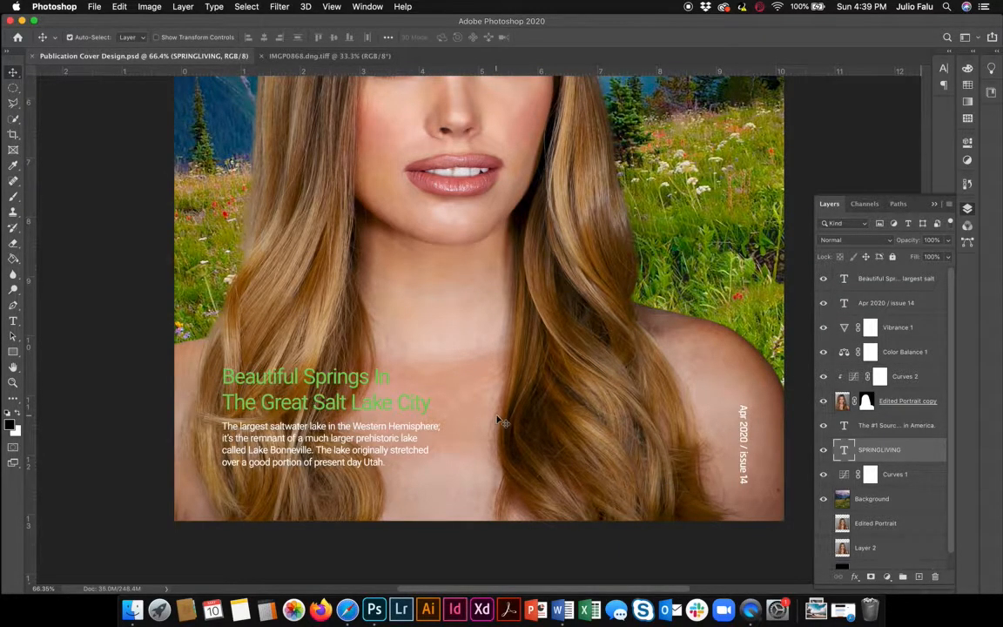
scroll(498, 420, up, 10)
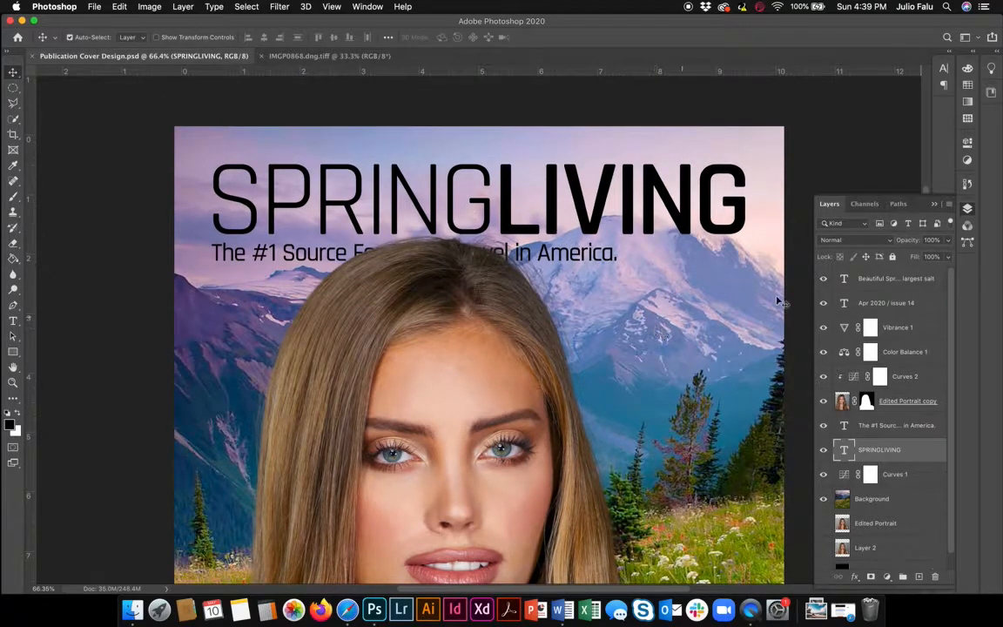
scroll(610, 361, down, 10)
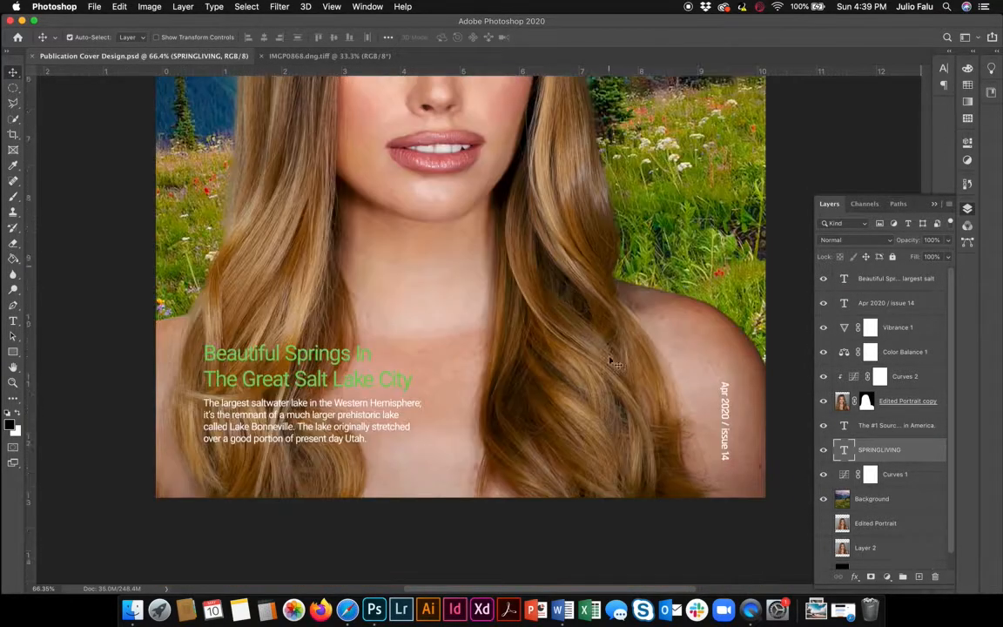
scroll(610, 361, down, 3)
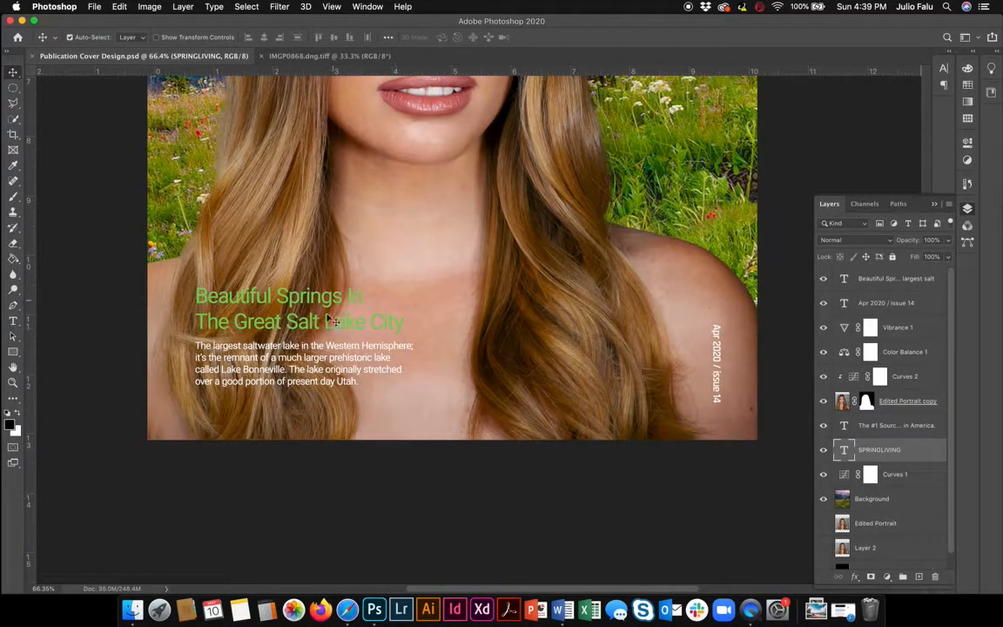
- Apply an Outer Glow to the "Beautiful Springs In The Great Salt Lake City" text layer, with around 30% opacity and an 18 px size
scroll(378, 333, up, 1)
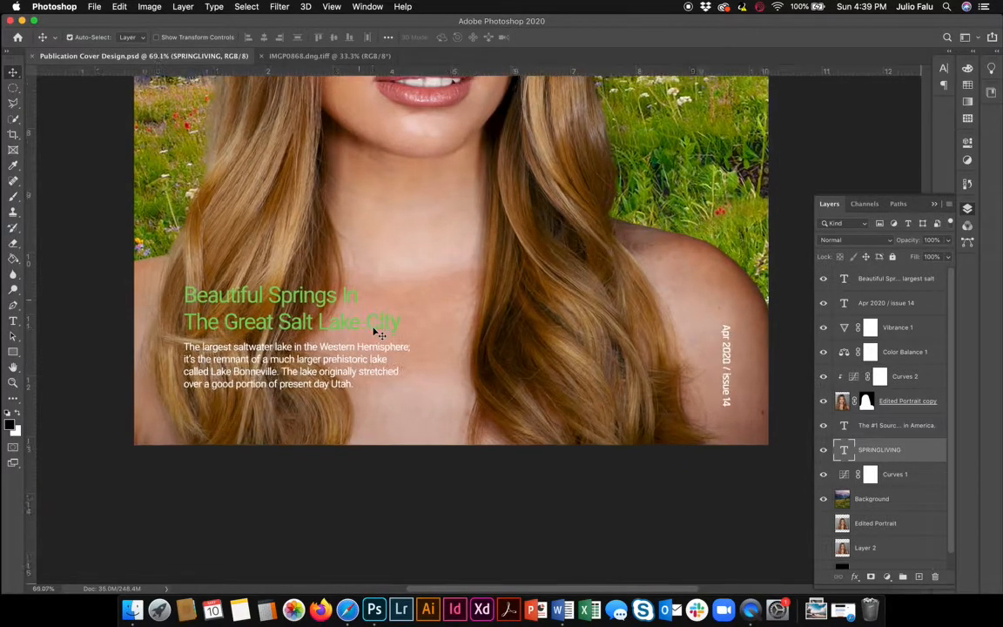
scroll(378, 333, up, 6)
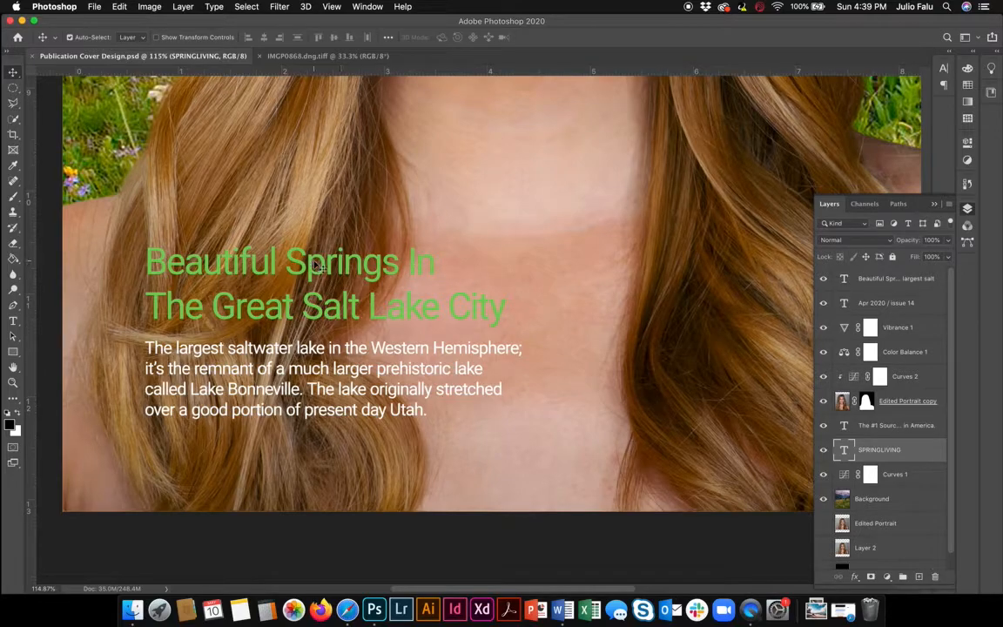
click(911, 284)
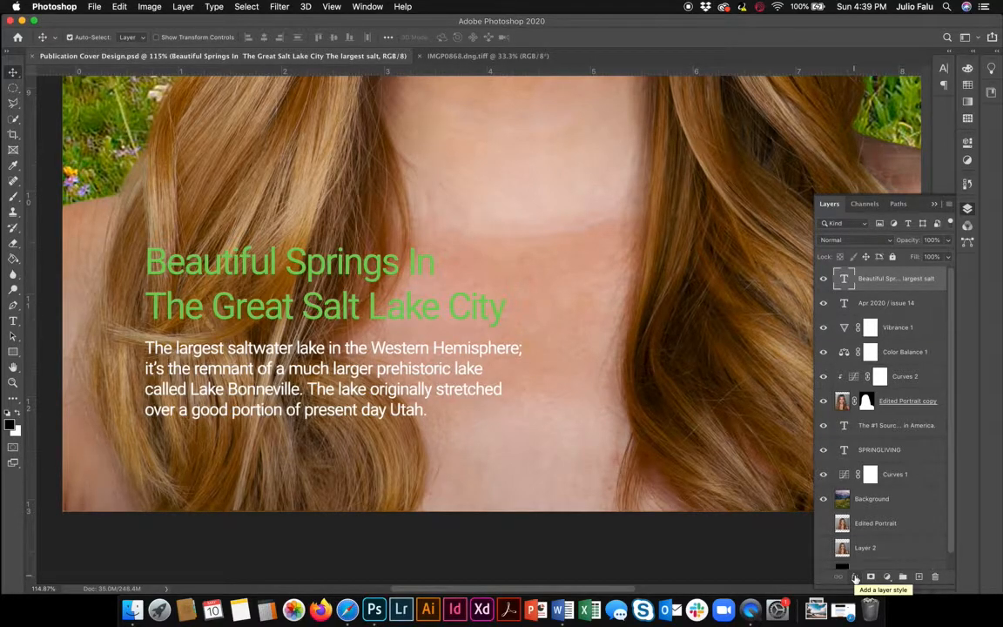
click(856, 578)
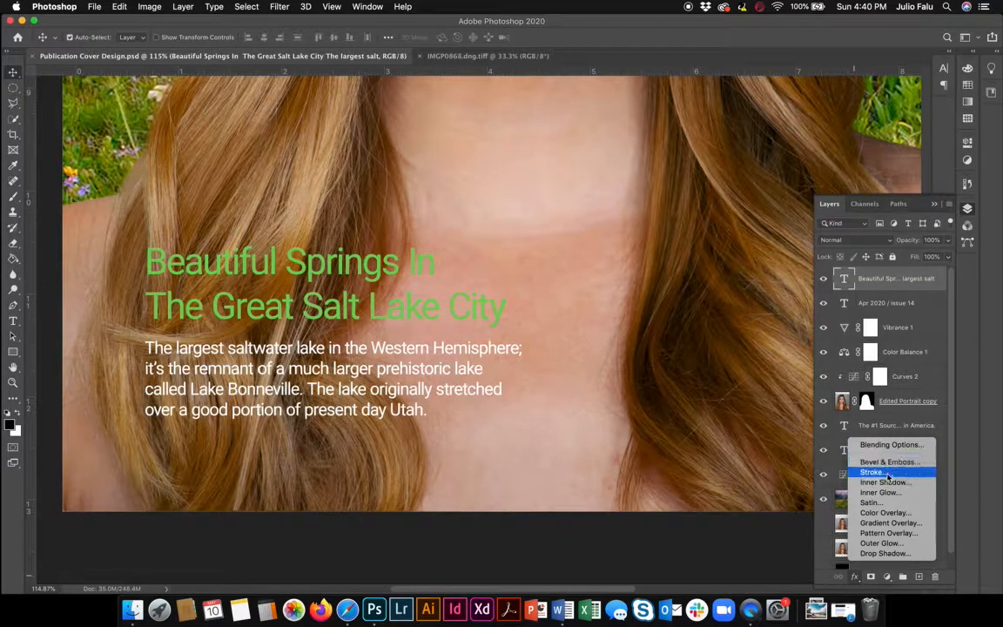
click(881, 544)
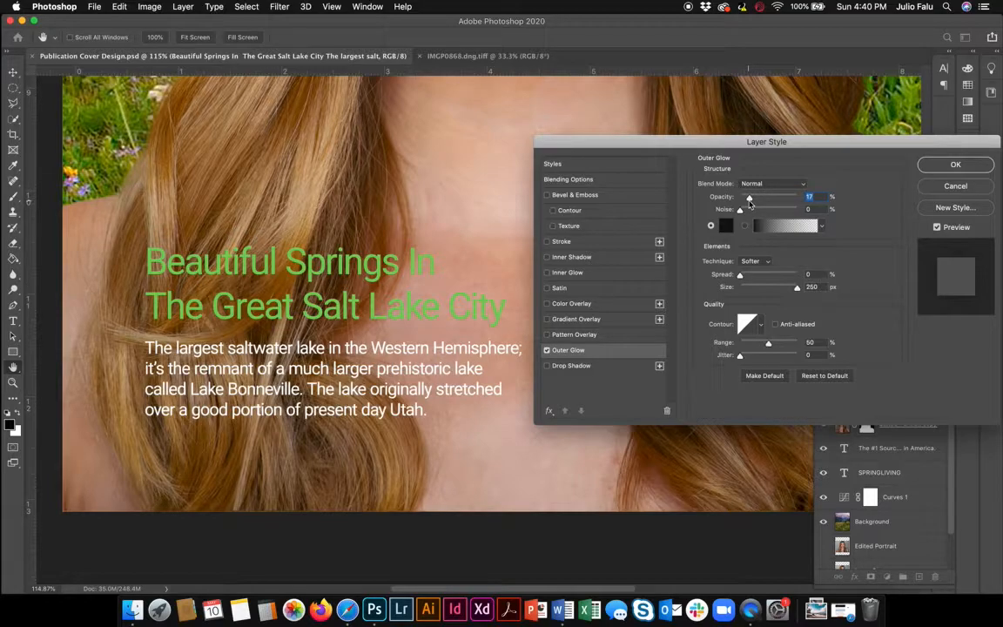
mouse_move(753, 201)
mouse_down()
mouse_move(833, 199)
mouse_move(759, 204)
mouse_up()
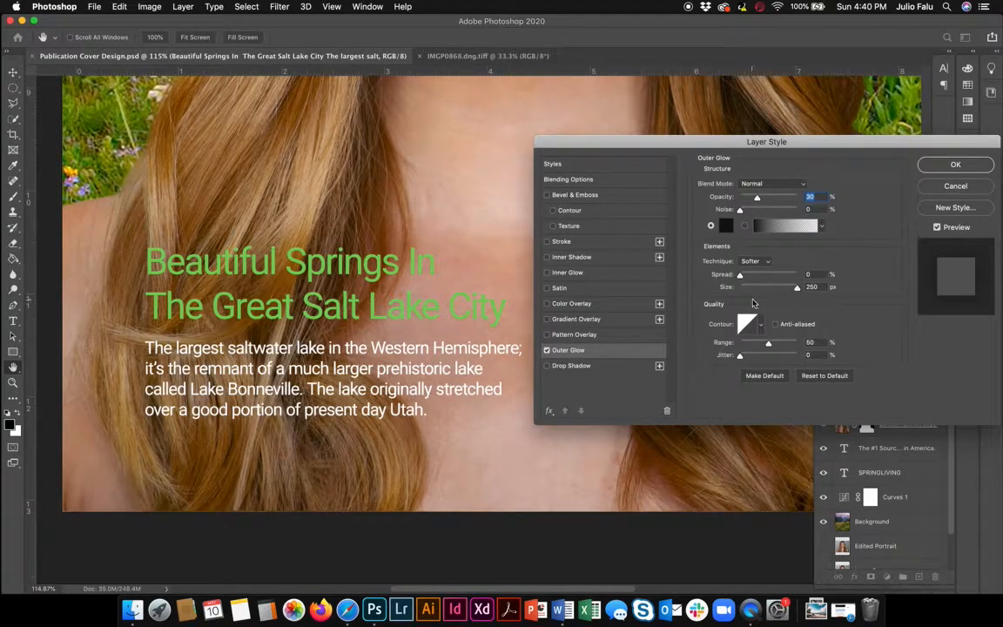
drag(798, 290, 749, 288)
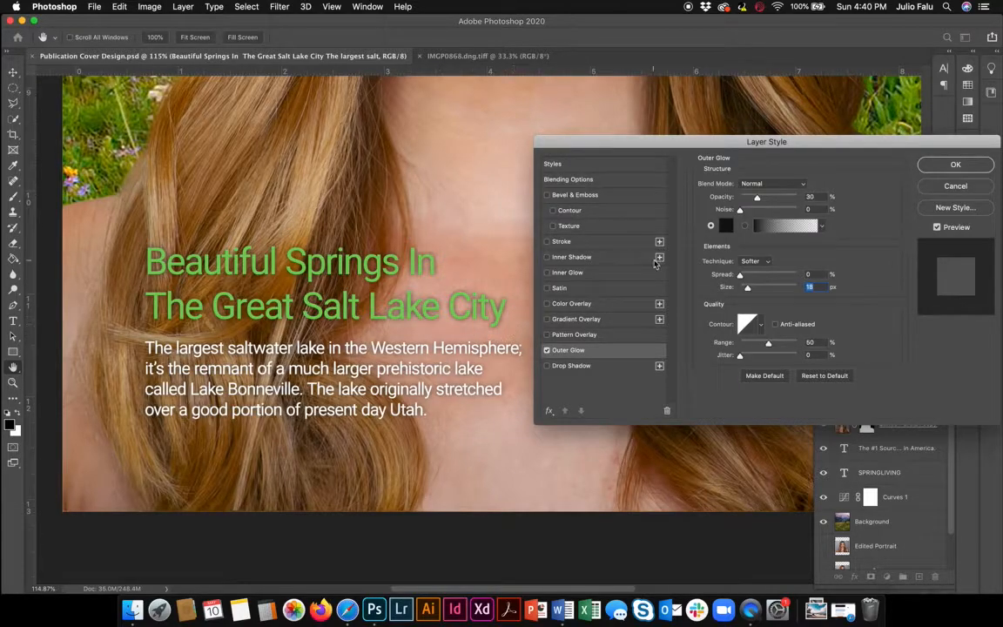
mouse_move(757, 197)
mouse_down()
mouse_move(774, 200)
mouse_move(760, 201)
mouse_up()
click(955, 164)
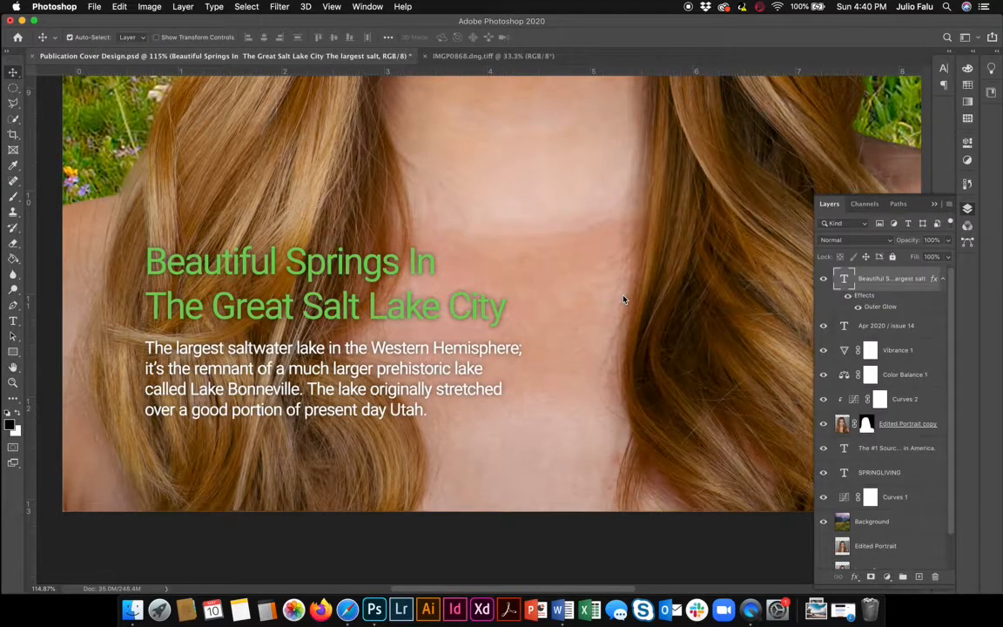
- Review the glowing headline text against the rest of the cover, including the issue date and the portrait
scroll(623, 299, down, 5)
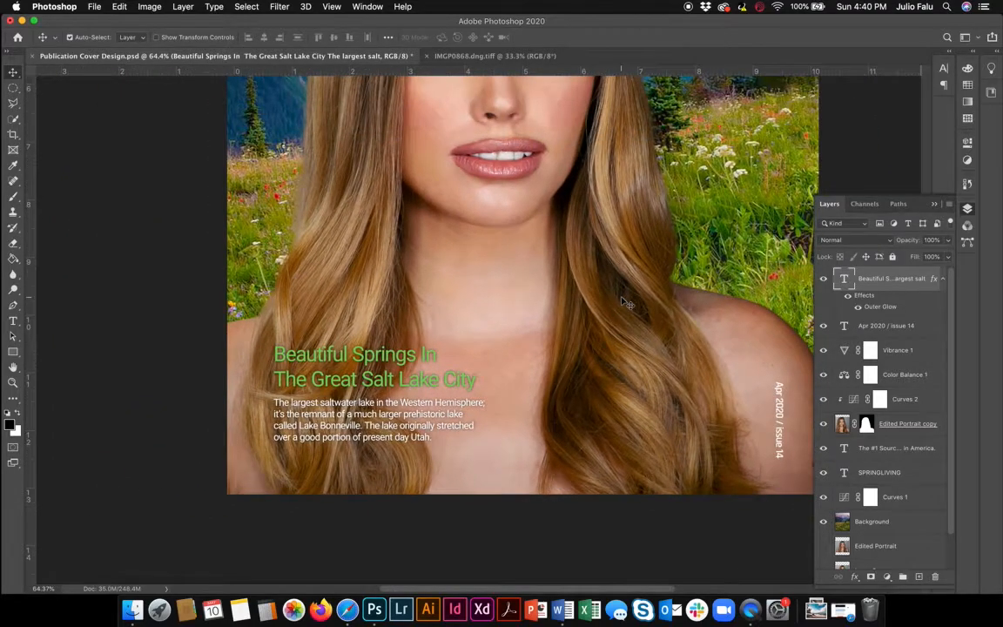
scroll(623, 302, down, 3)
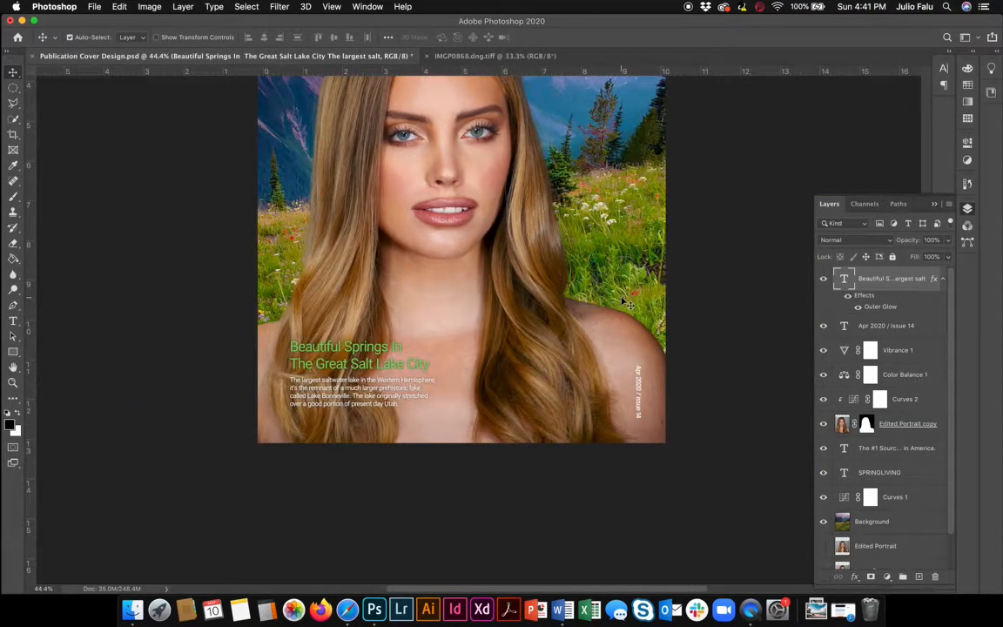
scroll(624, 303, up, 6)
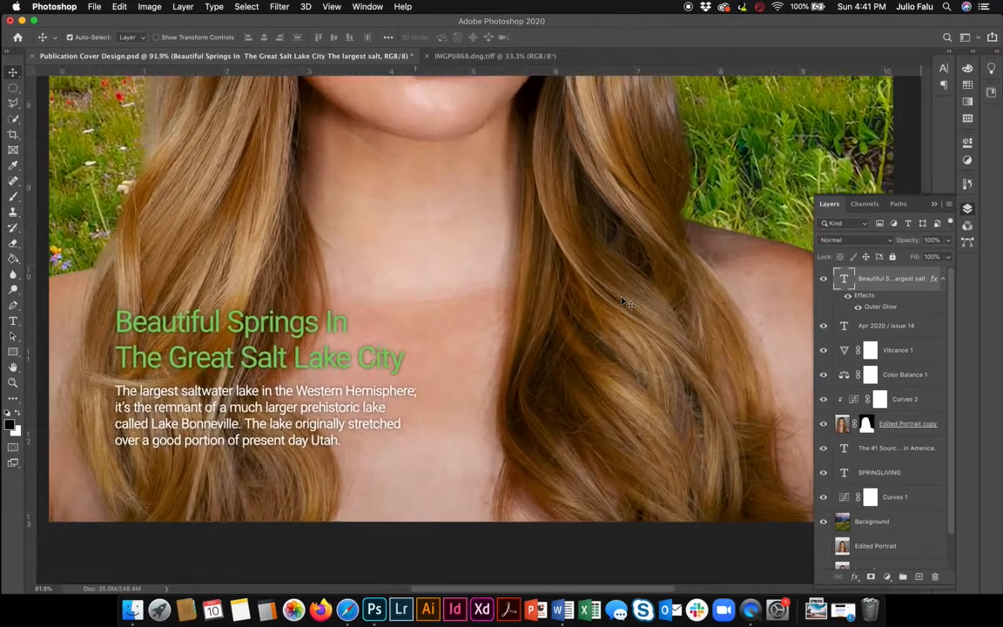
scroll(623, 302, up, 3)
scroll(624, 302, right, 5)
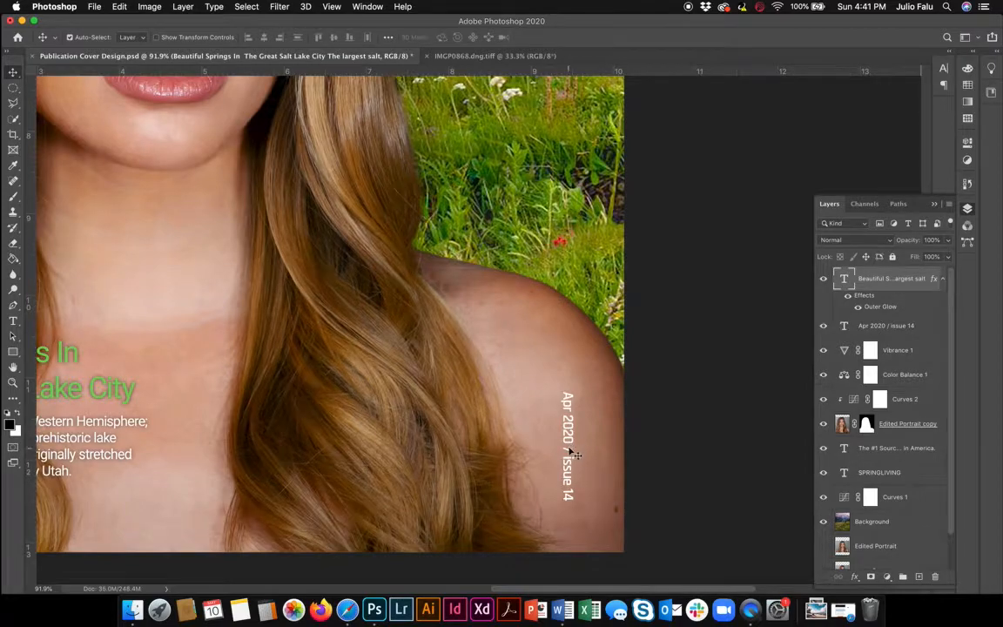
scroll(572, 455, up, 1)
scroll(572, 454, up, 2)
scroll(572, 455, up, 8)
scroll(572, 454, left, 2)
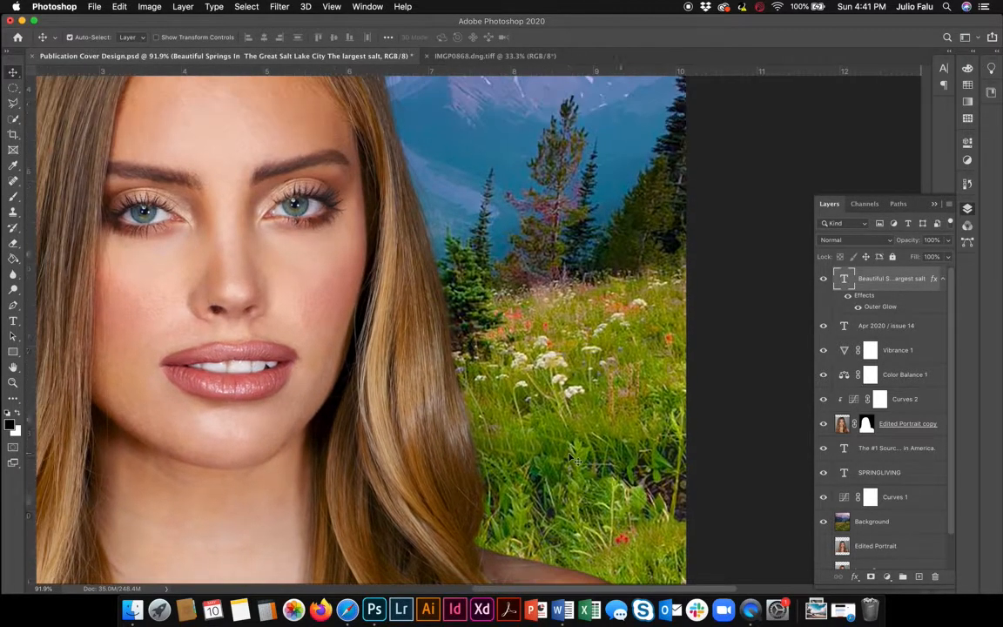
- Add a Gradient Overlay effect to the SPRINGLIVING title layer
scroll(572, 459, down, 5)
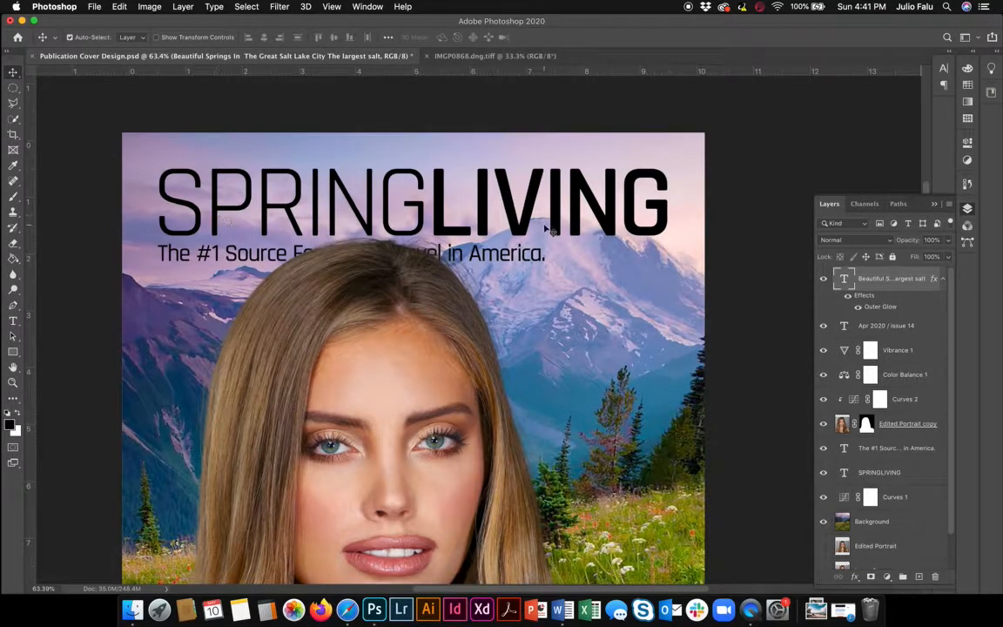
click(890, 477)
click(856, 576)
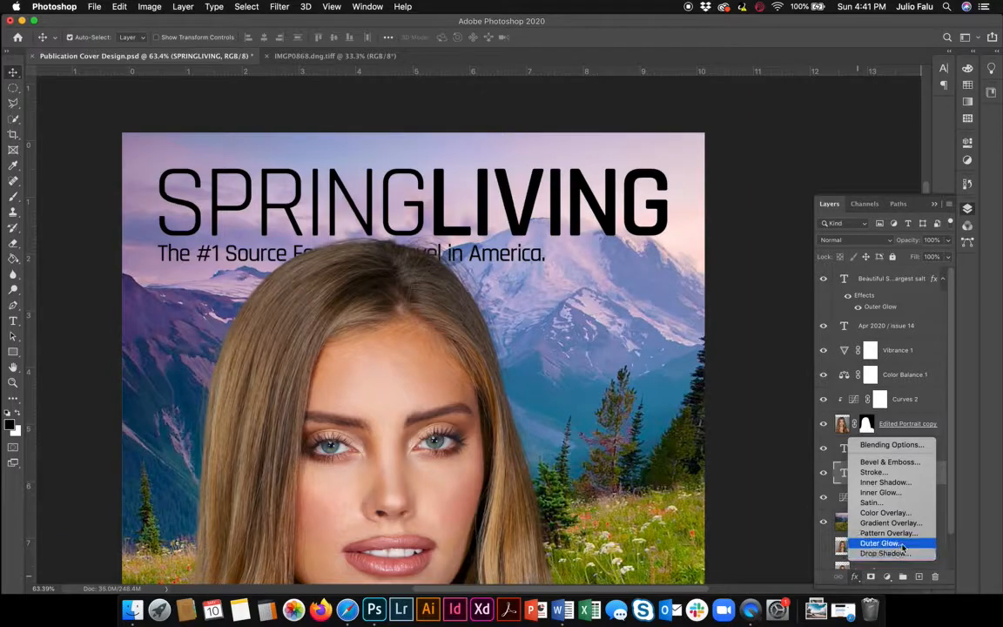
click(890, 522)
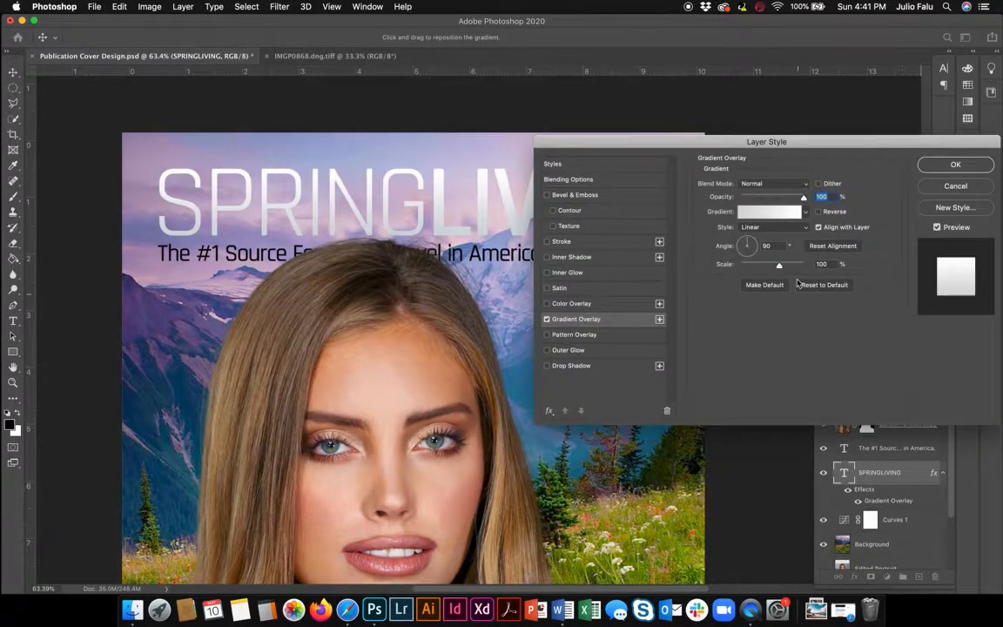
- Edit the title's overlay gradient and set its starting colour stop to dark blue (#30428e)
click(763, 212)
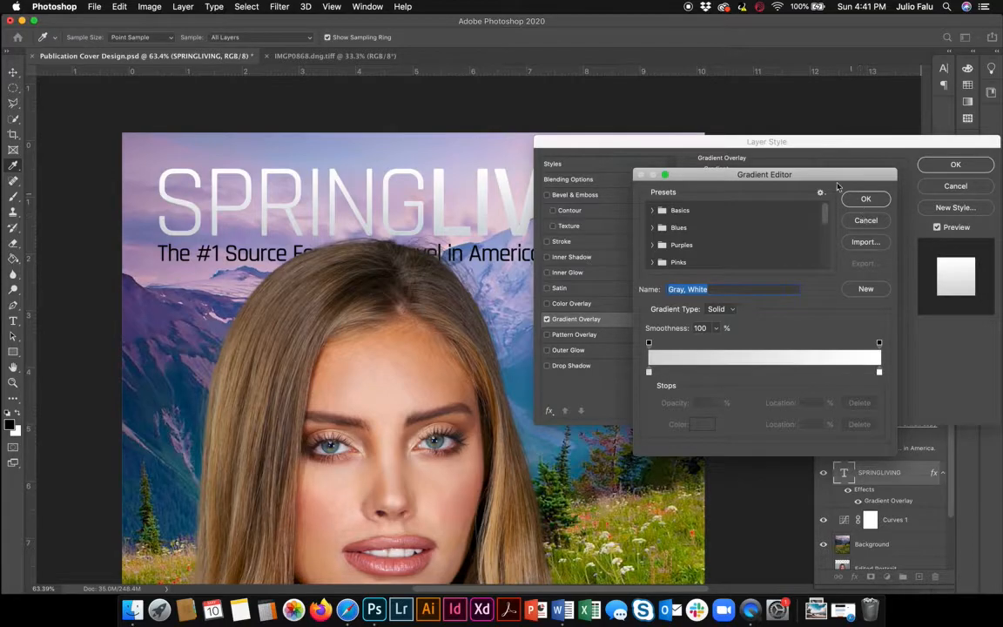
drag(830, 178, 851, 139)
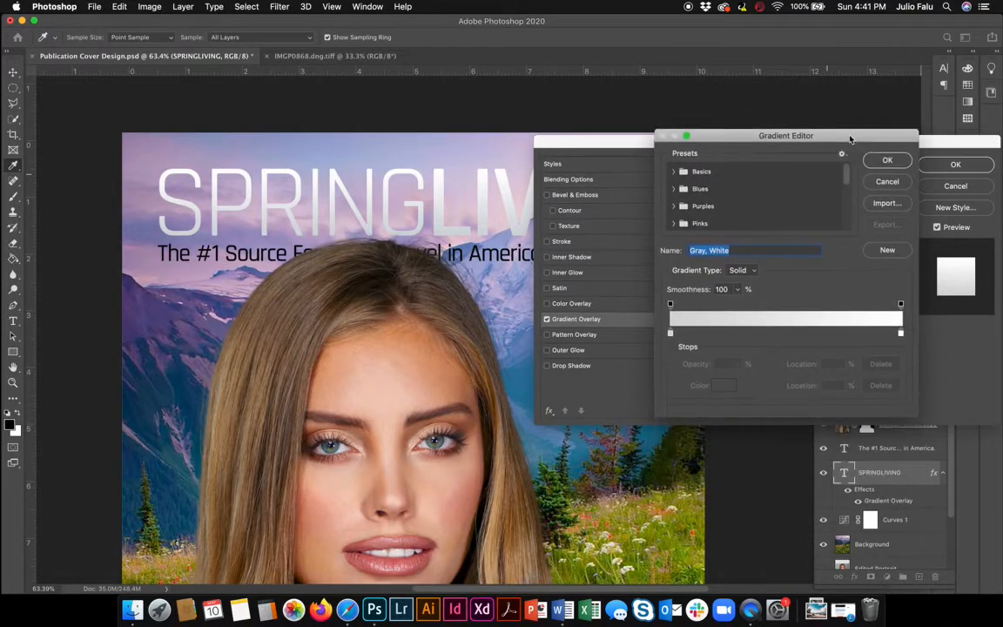
click(671, 335)
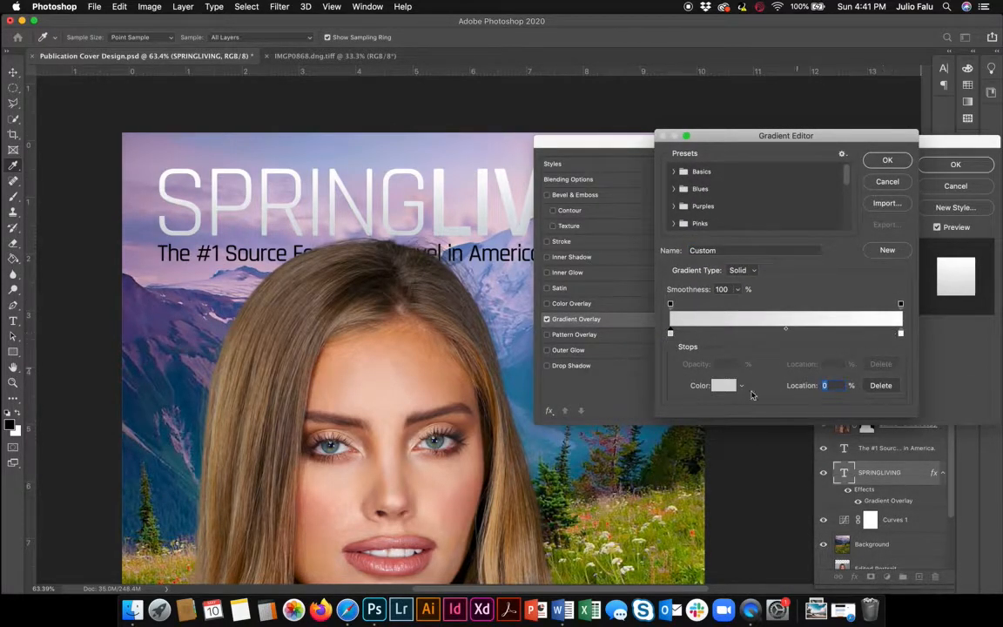
click(722, 387)
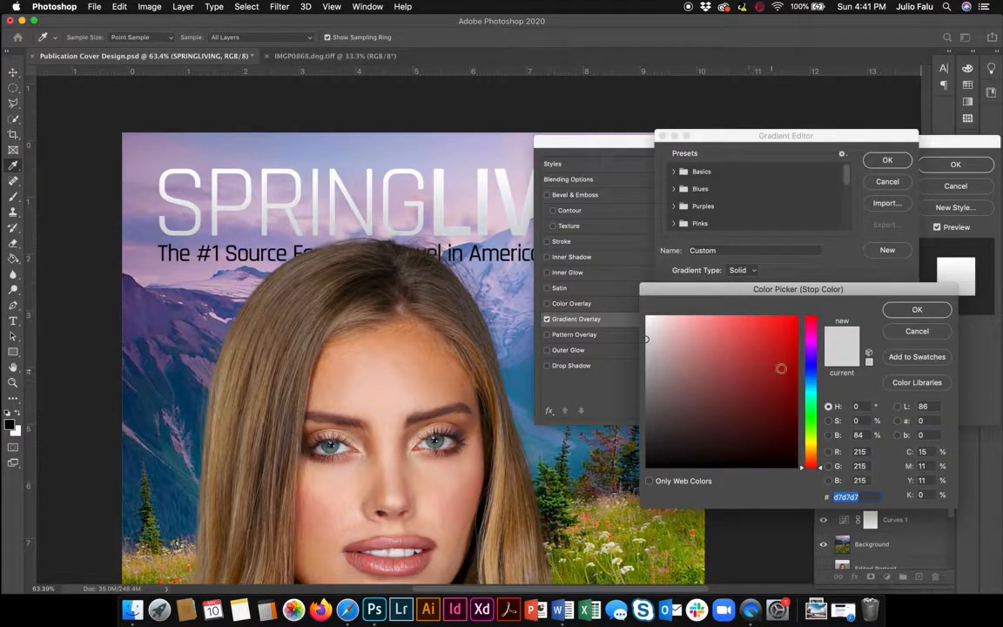
click(811, 371)
click(765, 398)
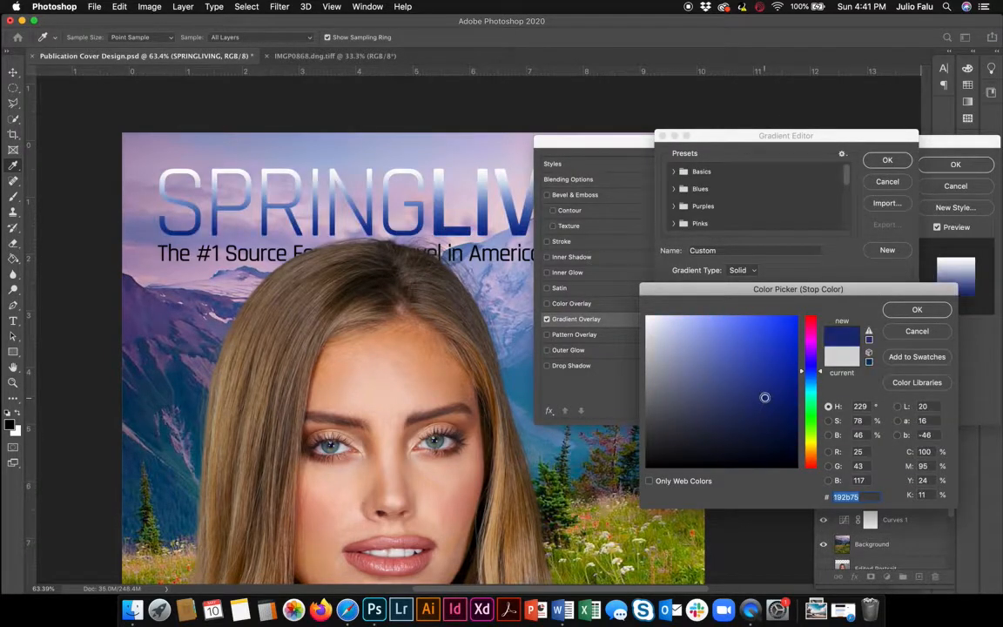
click(746, 383)
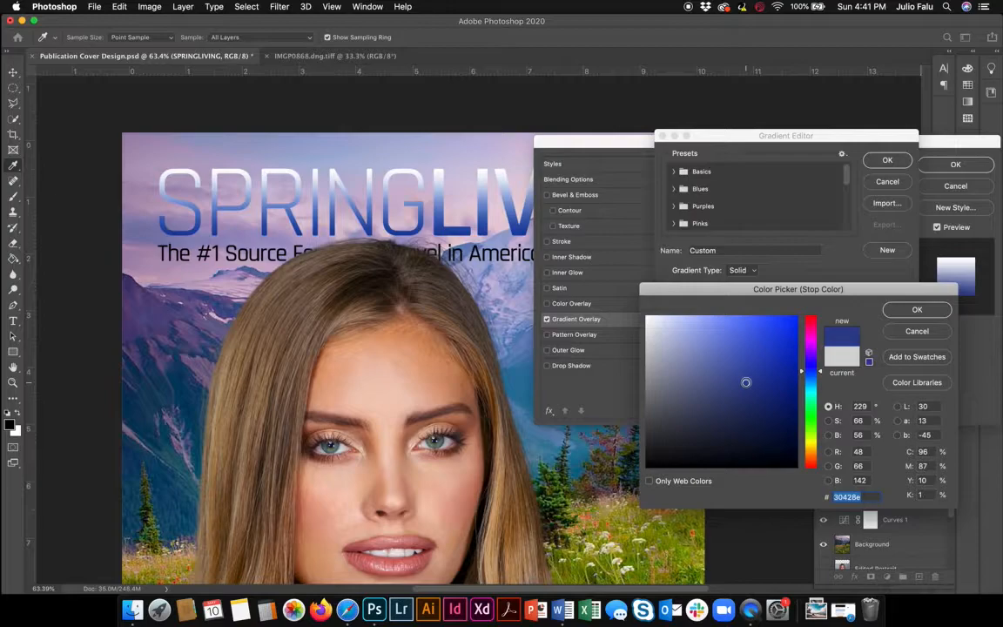
click(746, 384)
click(916, 311)
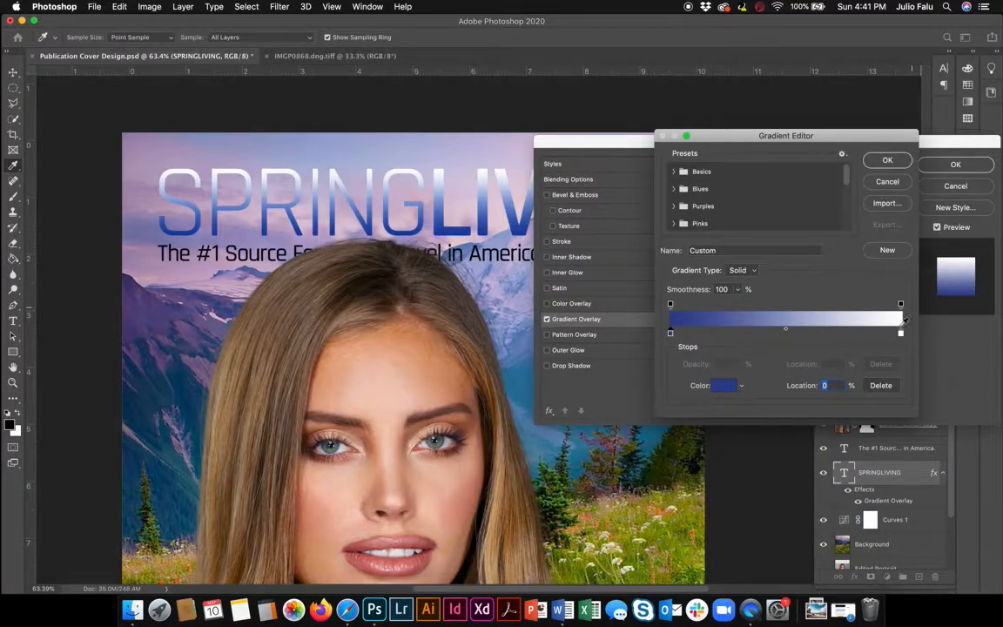
- Set the gradient's end colour stop to teal (#12a6ae)
click(901, 334)
click(715, 387)
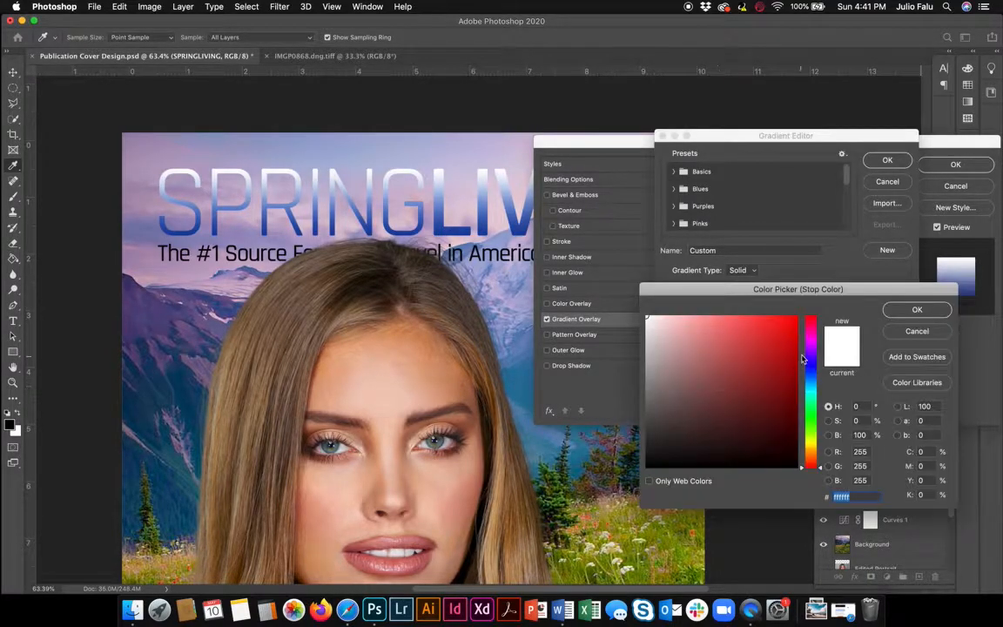
click(795, 351)
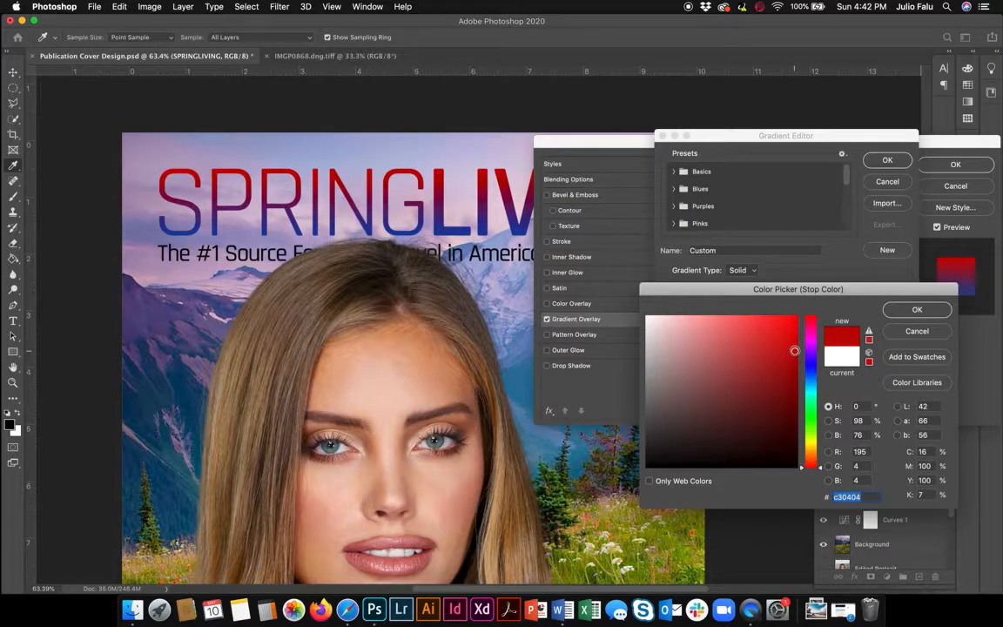
click(811, 406)
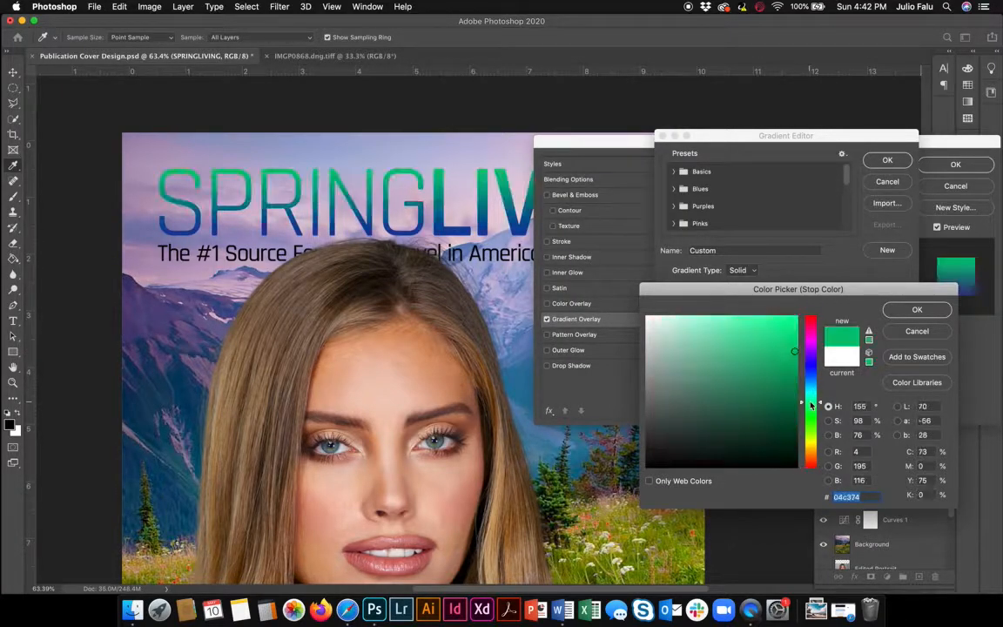
drag(811, 403, 811, 389)
click(782, 363)
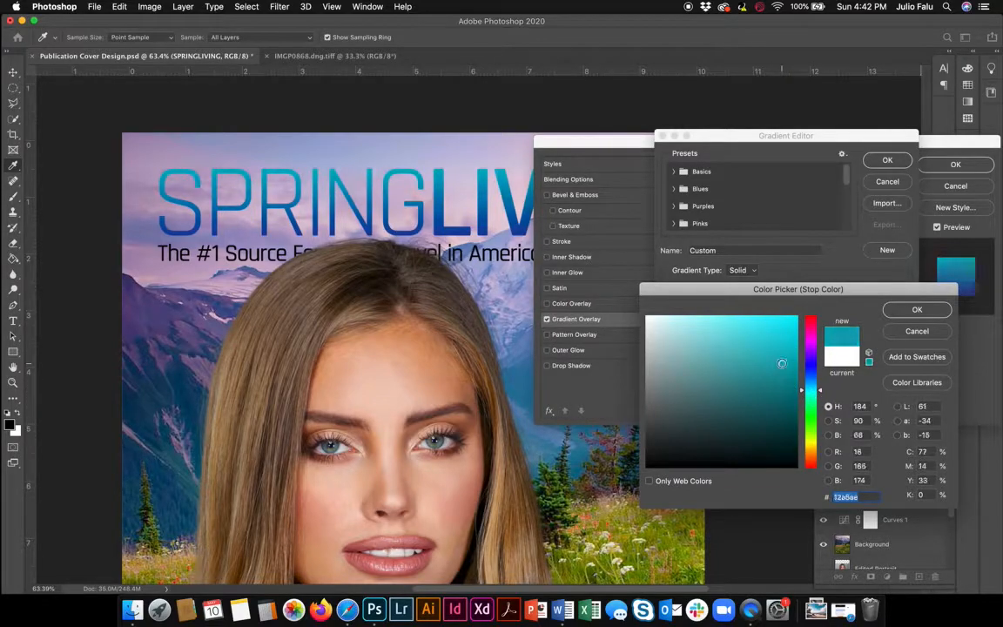
click(917, 308)
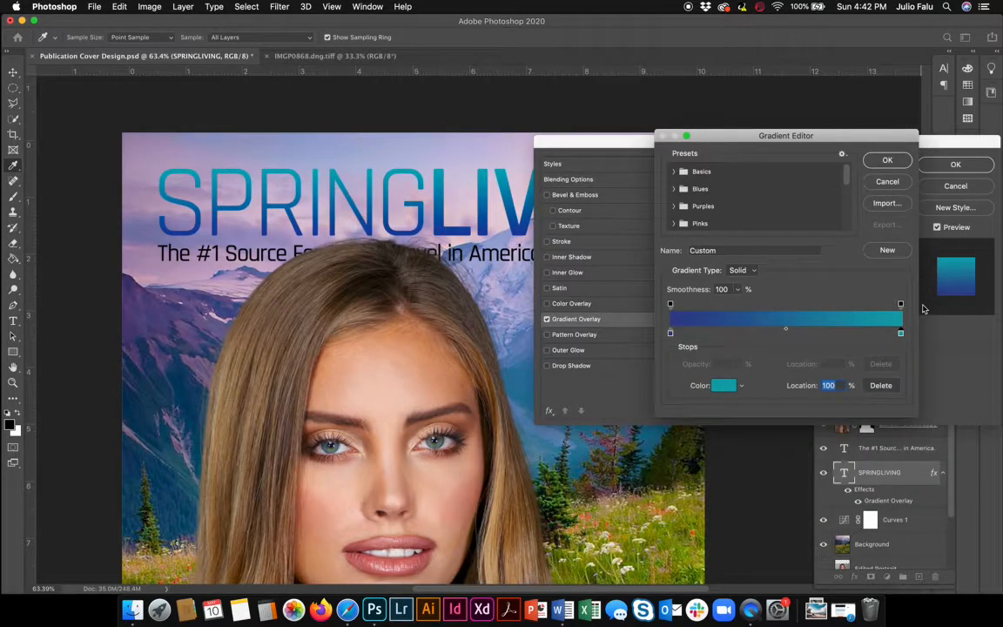
- Move the gradient's dark blue stop to 31% and place a purple stop (about #78308d) at the start
drag(671, 333, 743, 334)
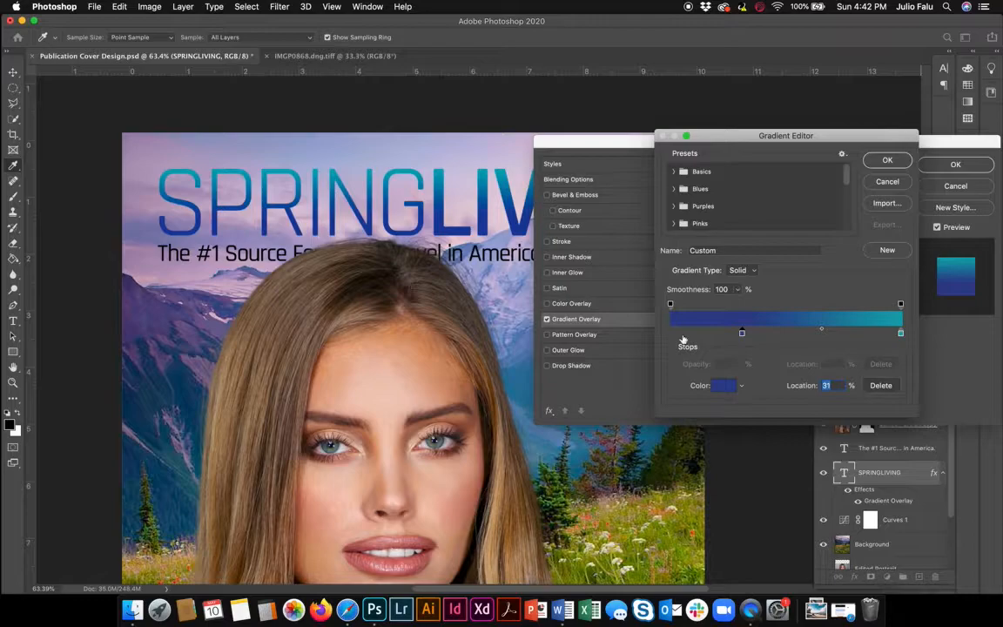
click(722, 384)
click(810, 342)
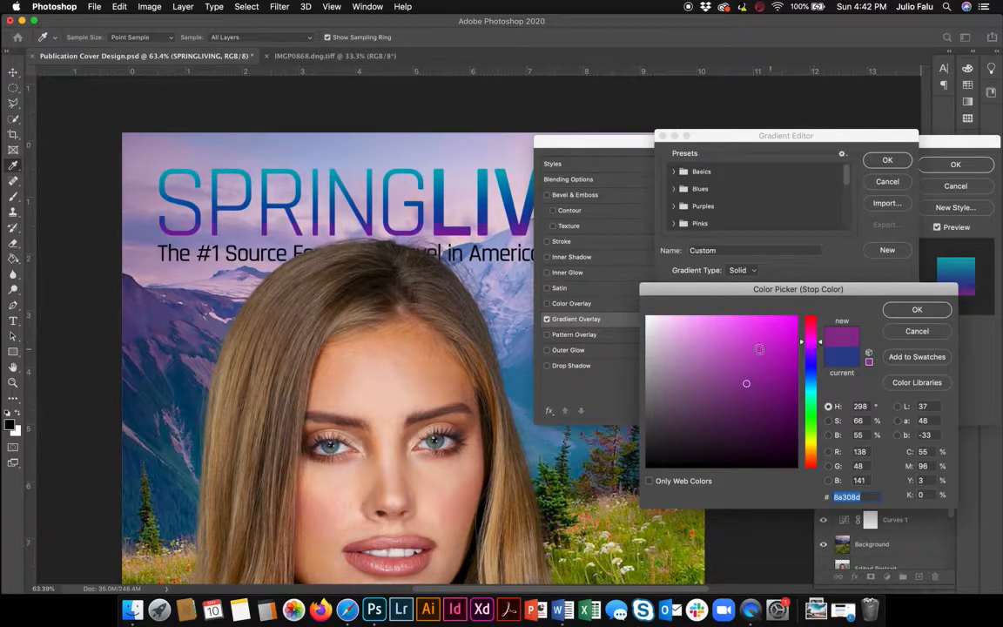
click(811, 348)
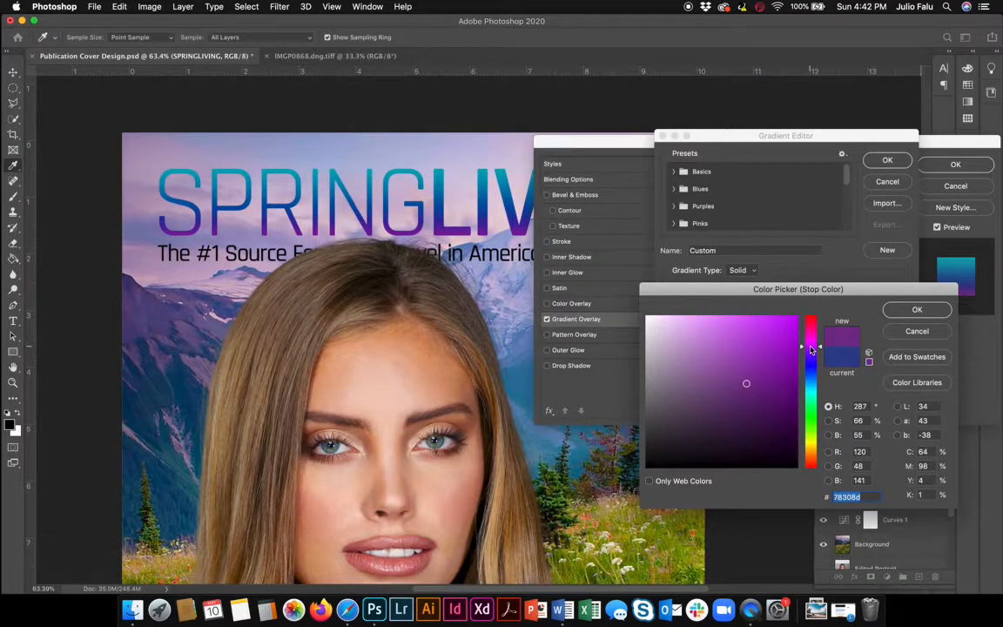
drag(811, 349, 811, 348)
key(Return)
- Shift the dark blue stop slightly toward teal, place the purple stop at 6%, and accept the gradient
drag(743, 335, 758, 335)
drag(673, 334, 685, 335)
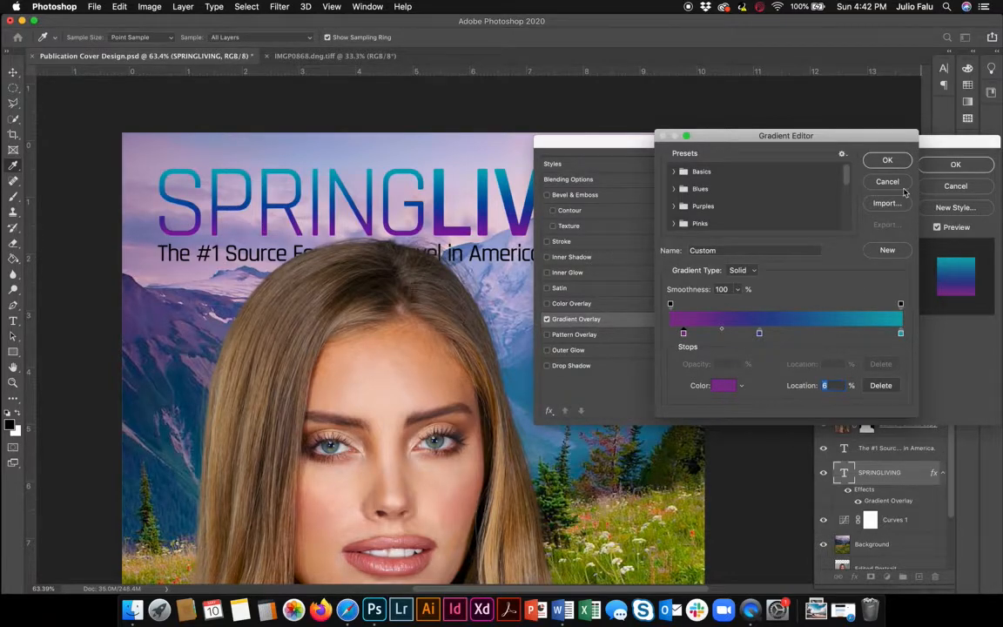
click(890, 162)
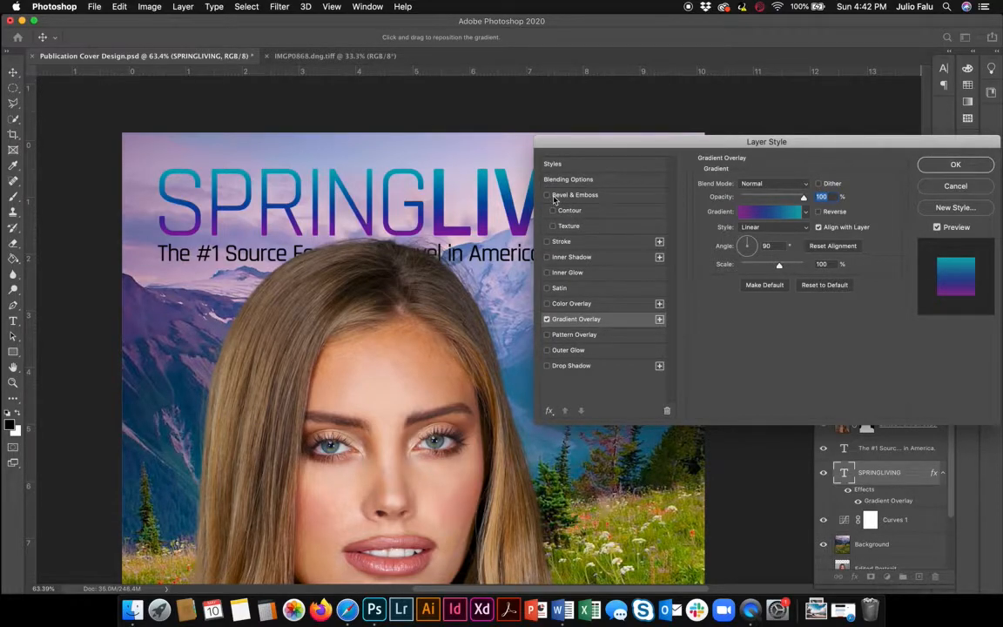
- Add a Stroke effect to the SPRINGLIVING title layer with its position set to Outside
click(547, 242)
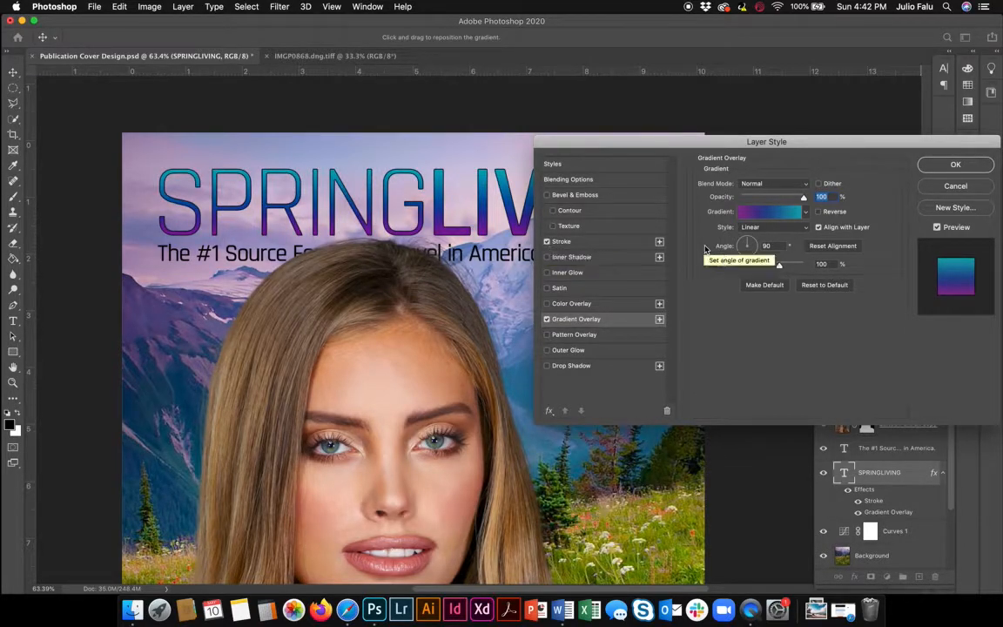
click(610, 243)
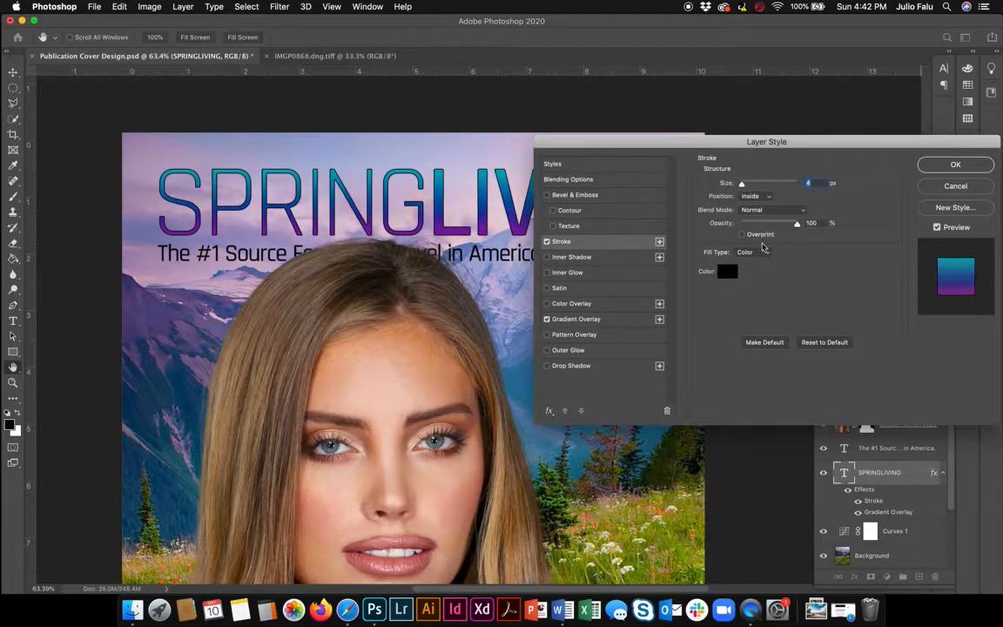
click(752, 196)
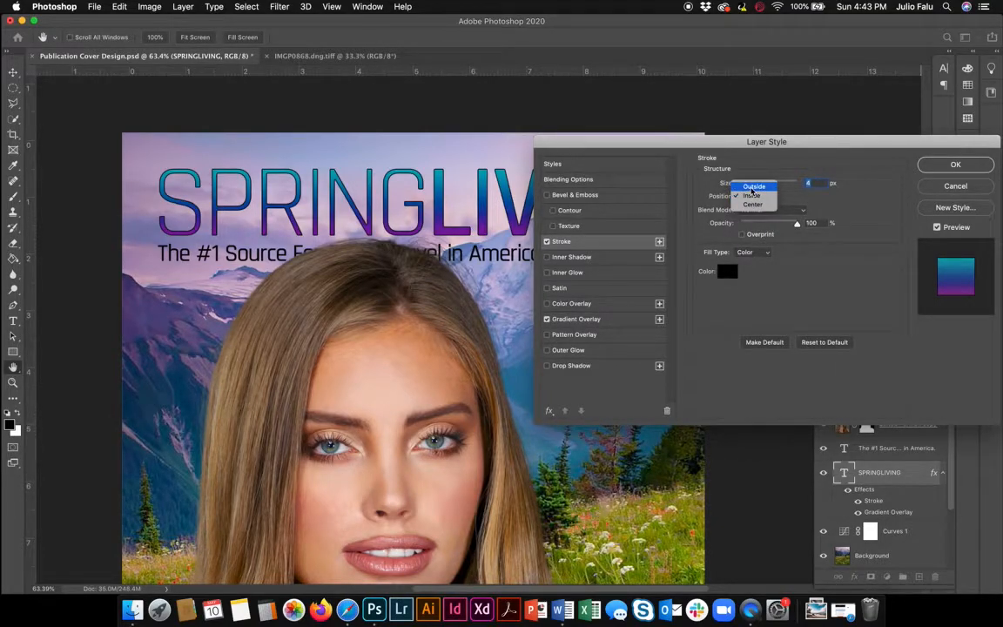
click(753, 187)
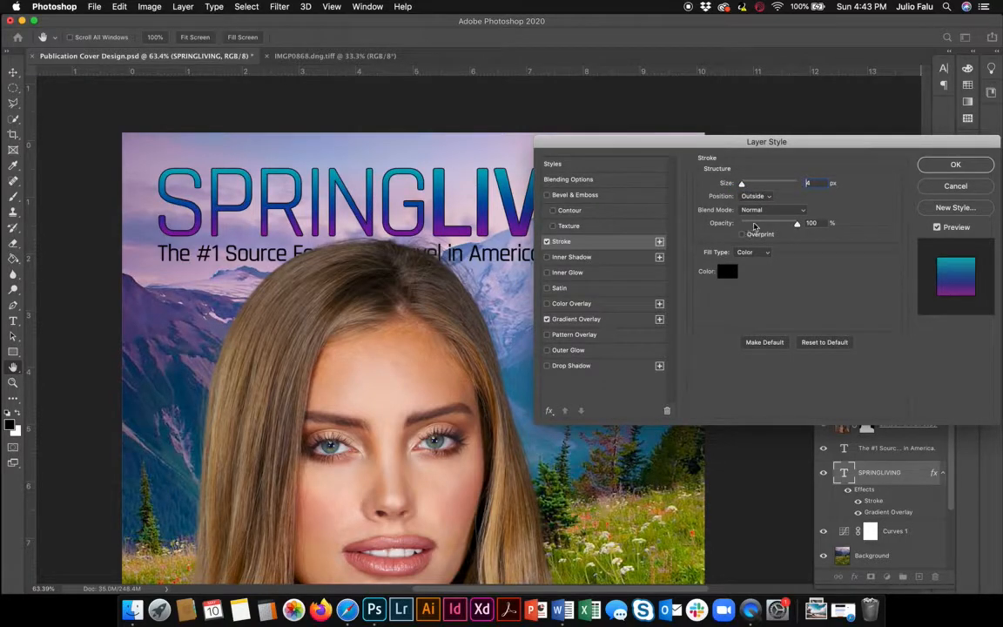
- Make the title's stroke white (#ffffff) and set its size to 2 px
click(727, 271)
drag(673, 343, 646, 316)
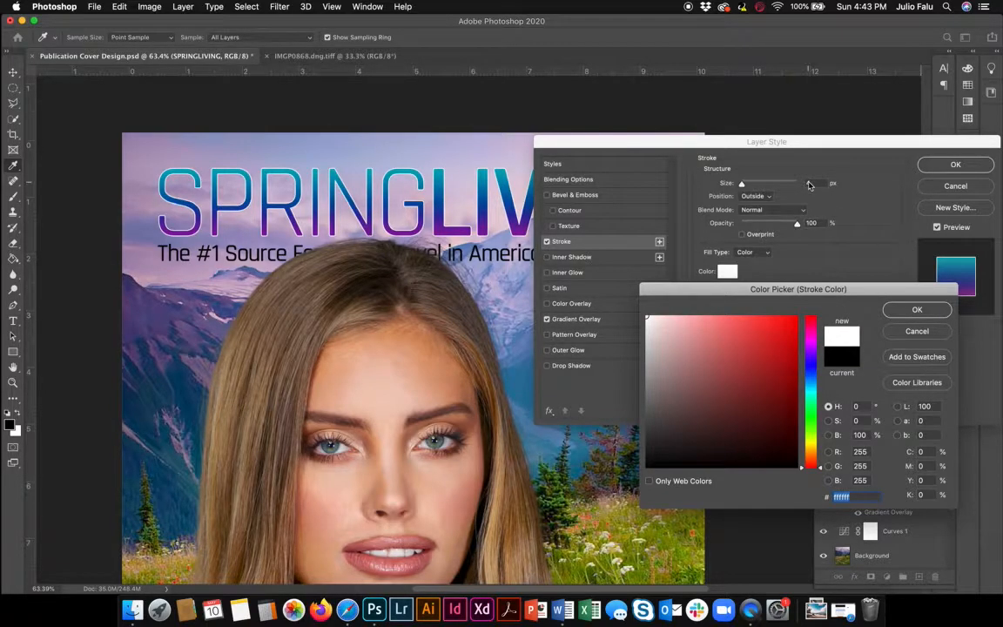
click(917, 309)
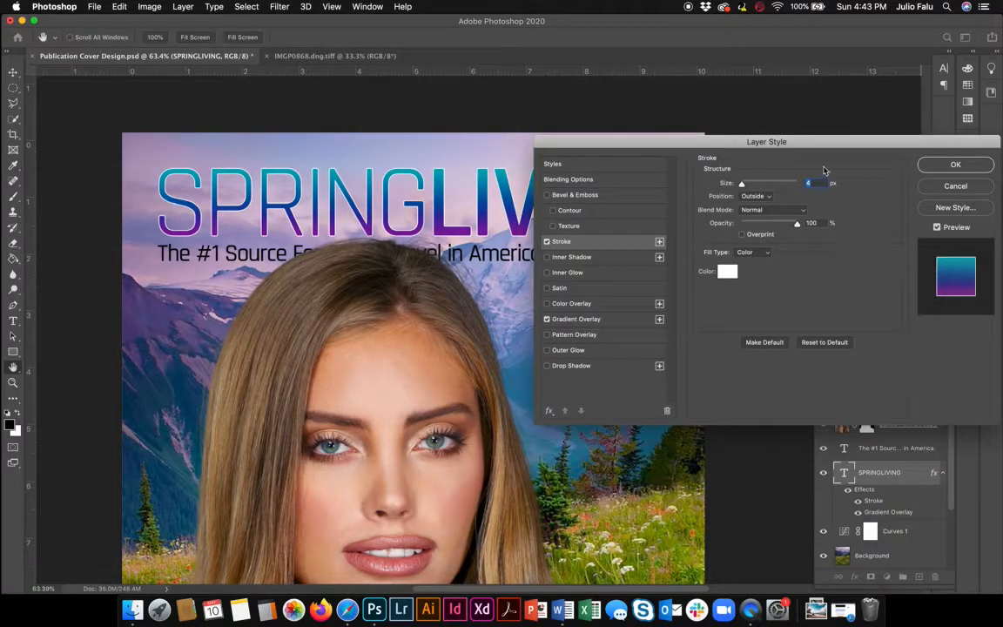
text(1)
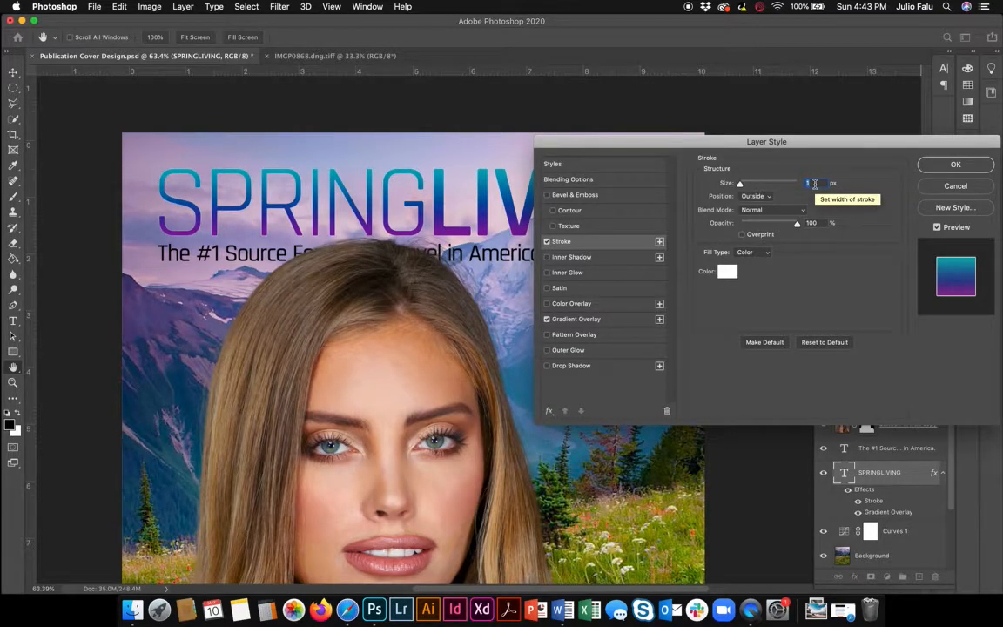
text(2)
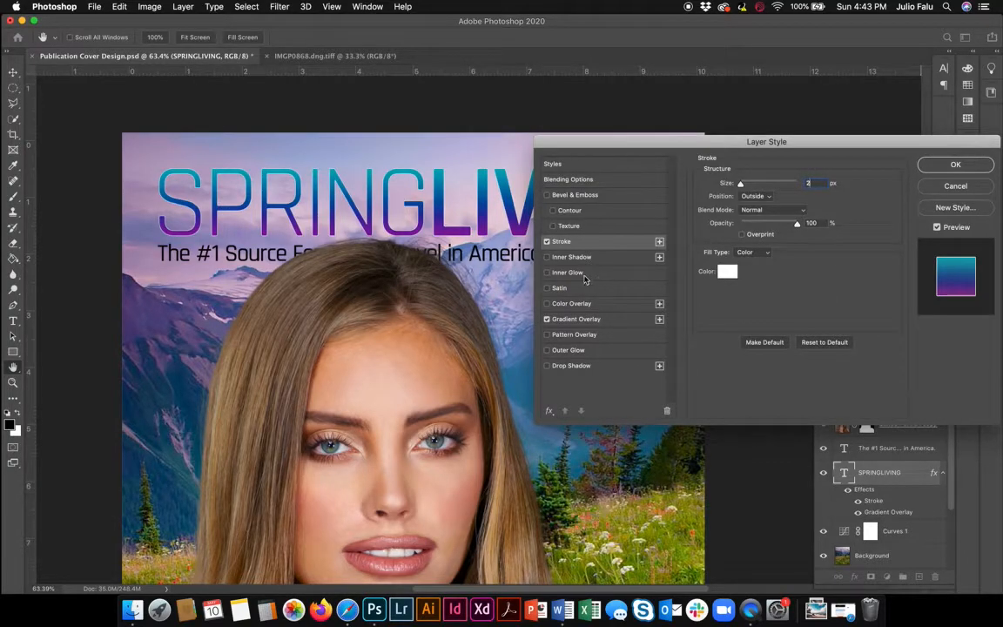
- Add a Drop Shadow to the title with 35% opacity, 49° angle, 16 px distance and 29 px size, and apply the effects
click(571, 366)
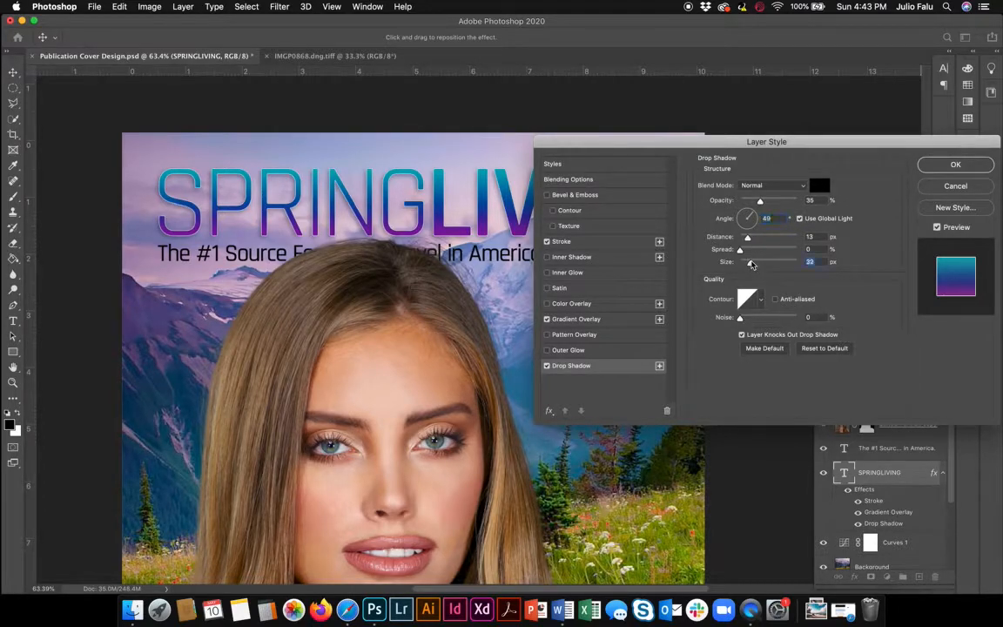
click(751, 263)
click(749, 240)
drag(749, 245, 750, 246)
click(926, 171)
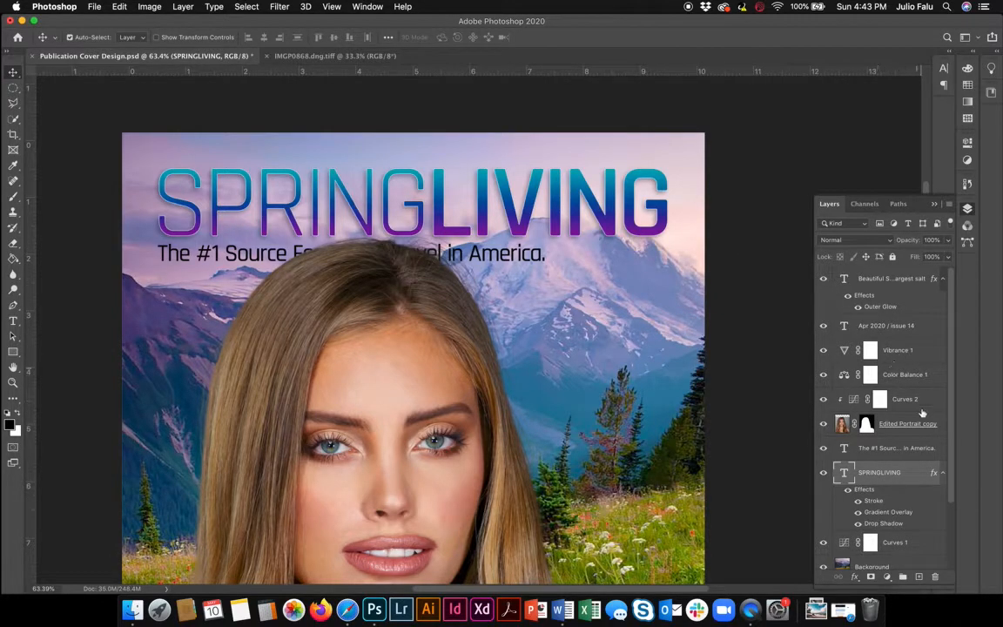
- Select all the text of the tagline "The #1 Source For Spring Travel in America." and open its colour for editing
click(893, 455)
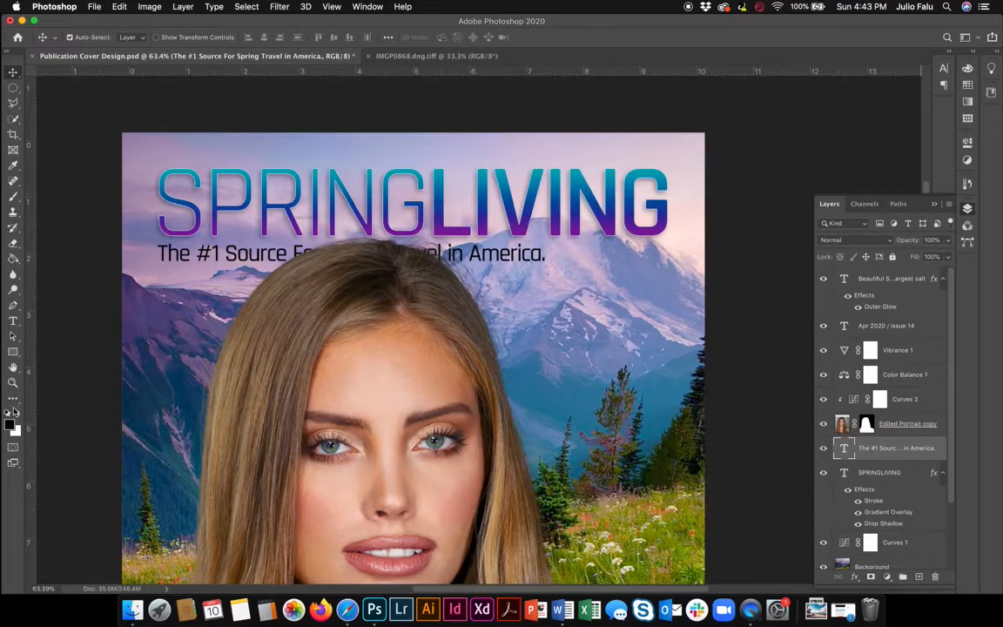
click(13, 321)
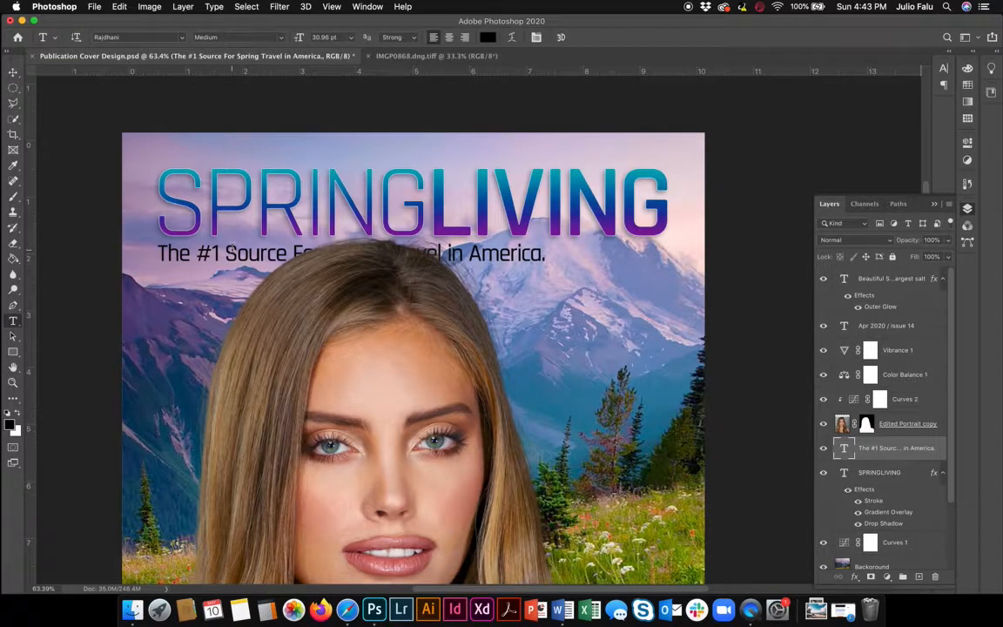
triple_click(259, 253)
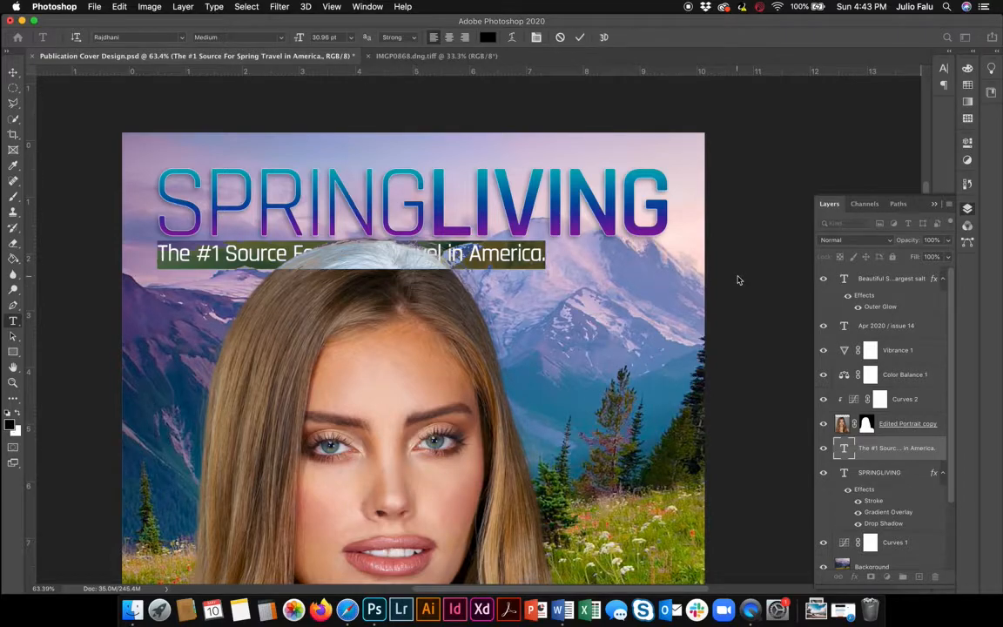
click(942, 70)
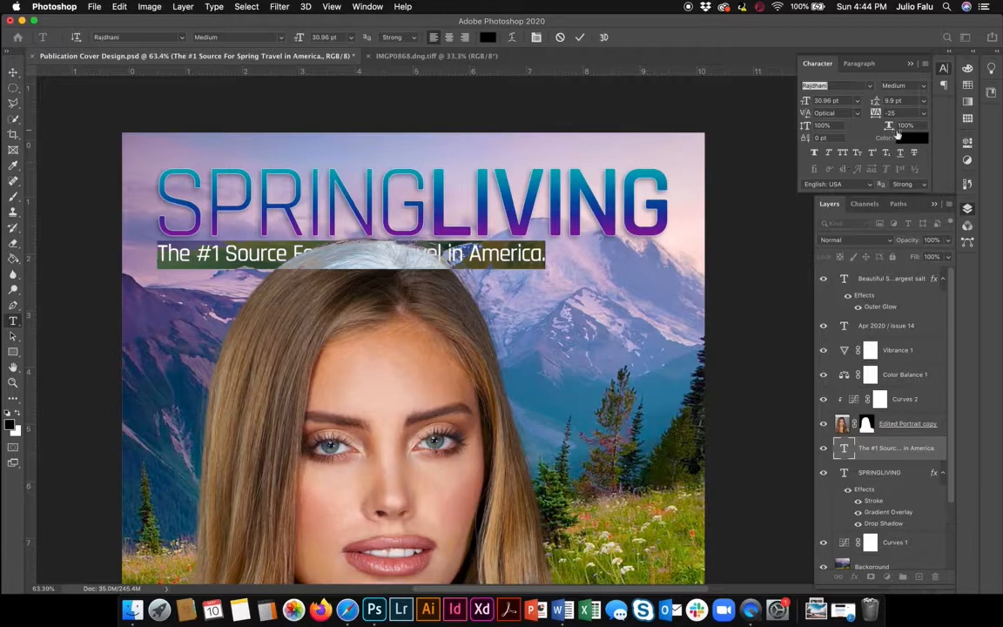
click(909, 139)
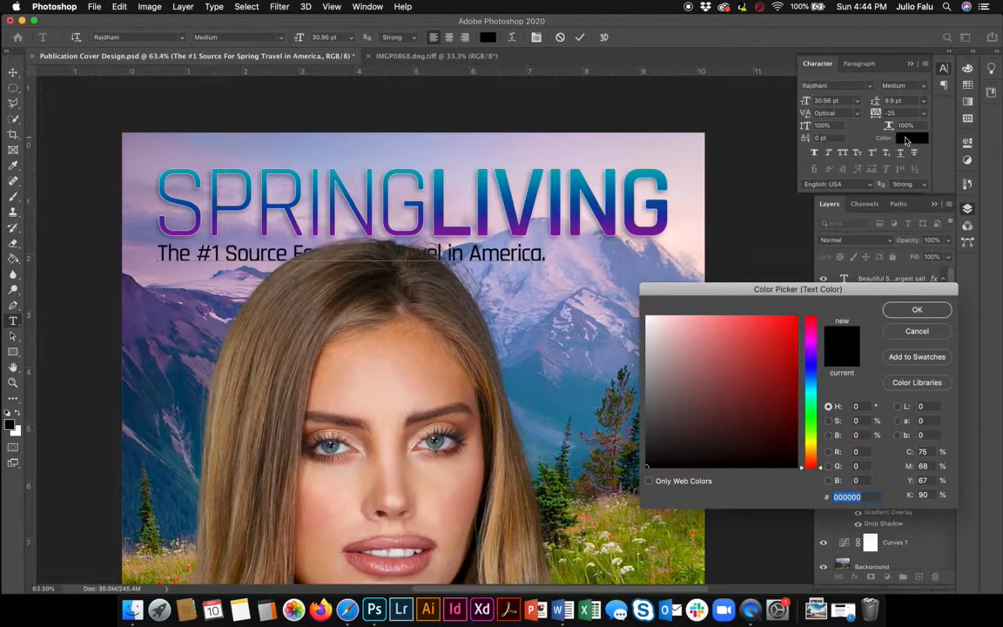
- Try purple and teal tones sampled from the title, as well as white, as the tagline's text colour
click(574, 226)
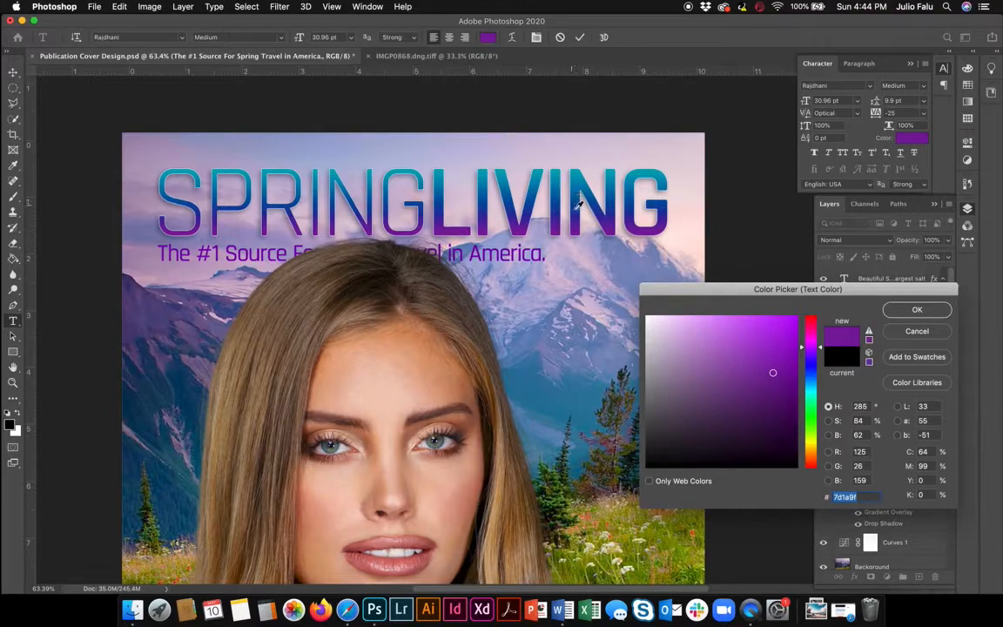
click(576, 199)
click(578, 172)
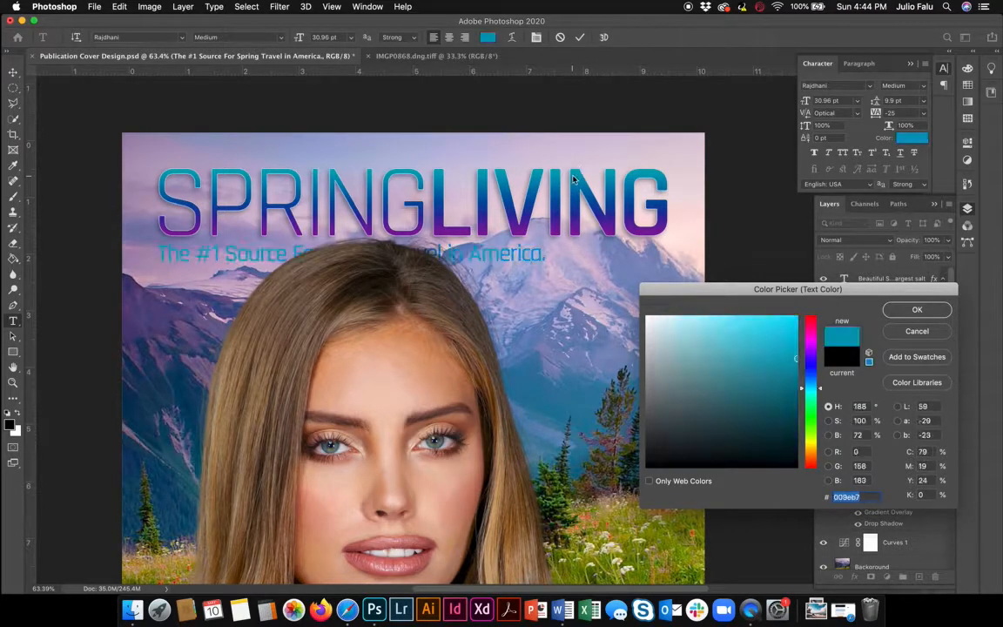
click(580, 224)
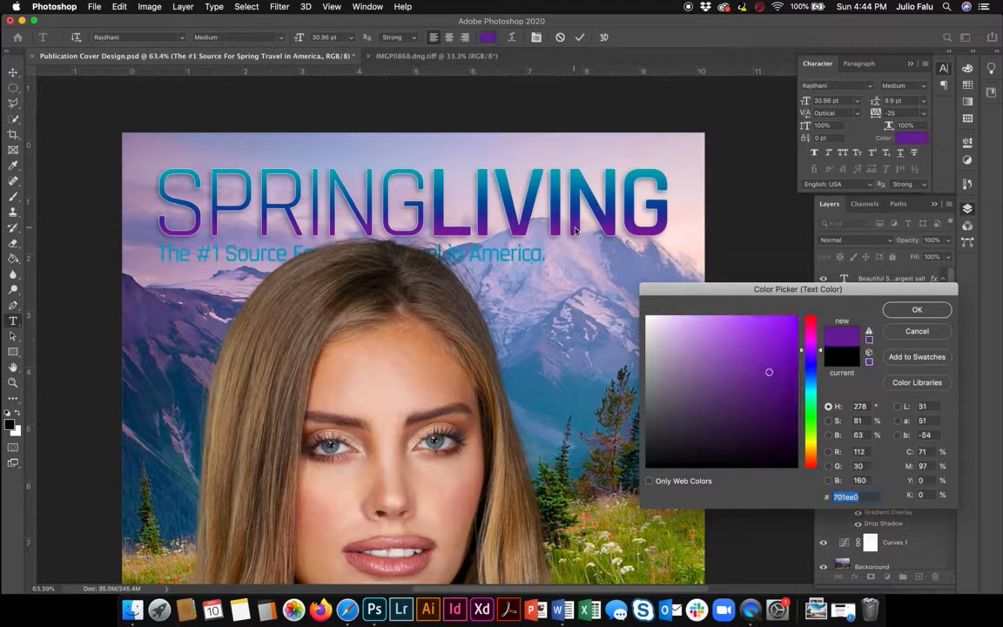
click(688, 325)
drag(688, 325, 638, 298)
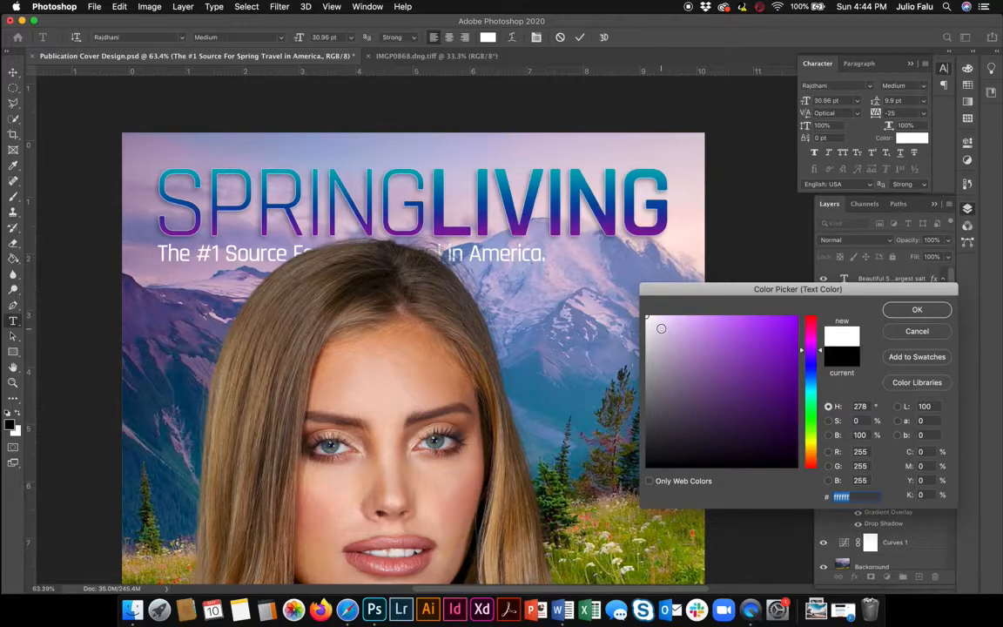
- Set the tagline's text colour to the purple sampled from the SPRINGLIVING title (#7a1b9f) and commit the text
click(515, 214)
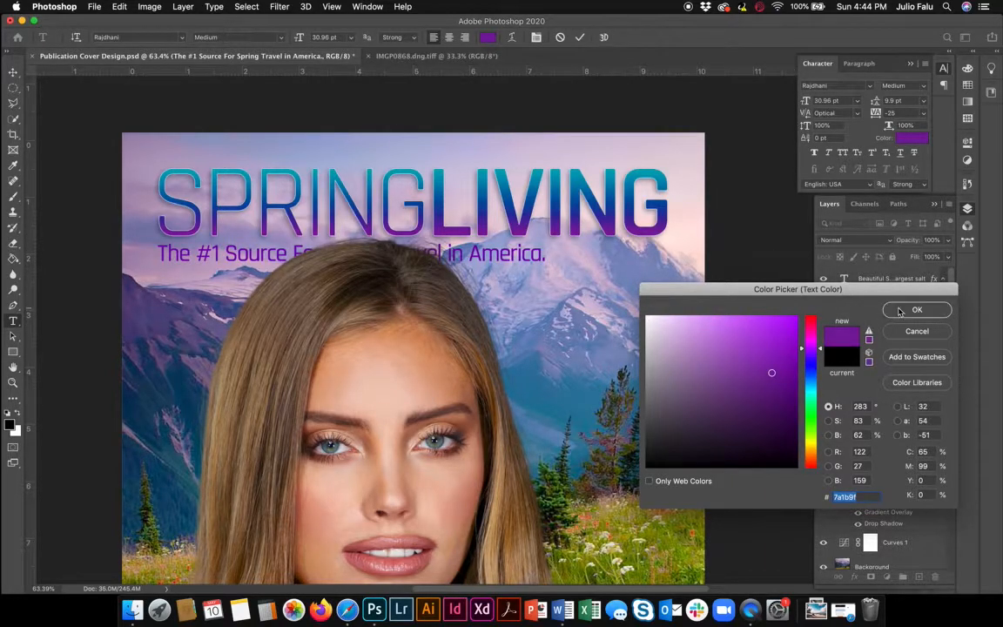
key(Return)
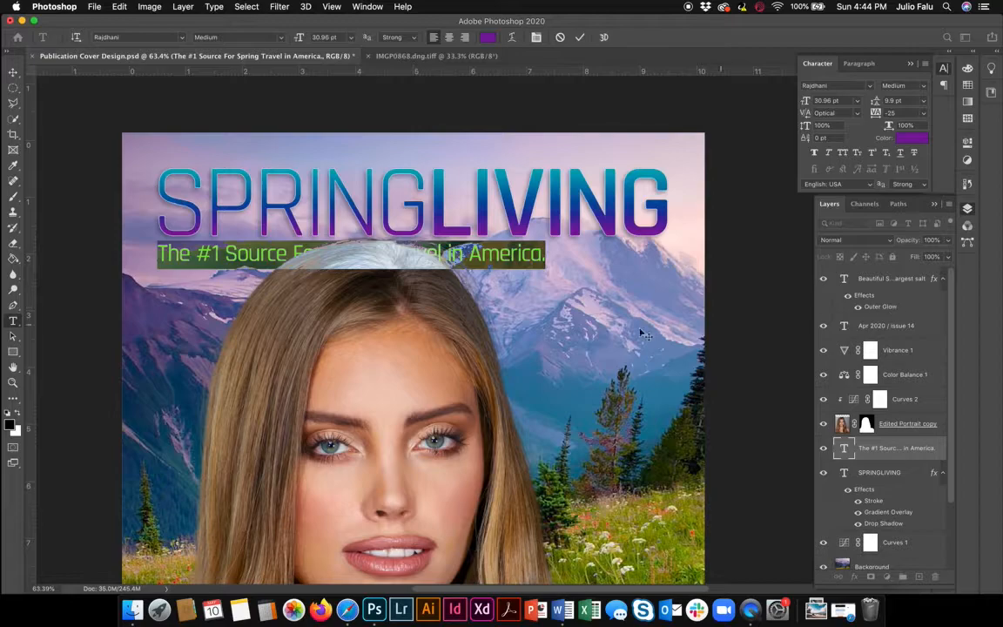
click(13, 72)
- Examine the title and tagline up close, along with the list of effects on the SPRINGLIVING layer
scroll(514, 347, up, 5)
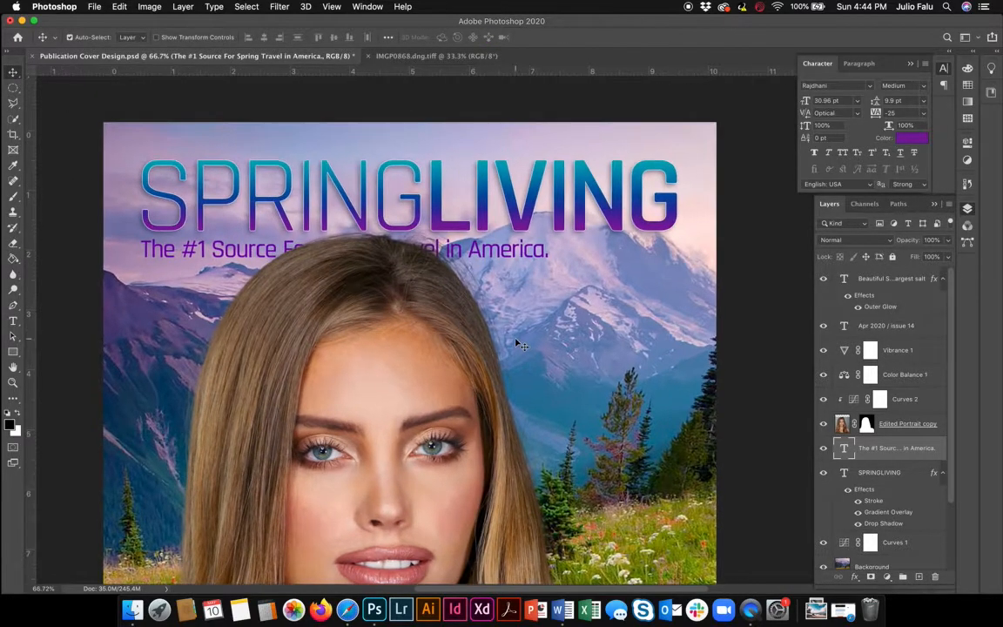
scroll(517, 344, up, 3)
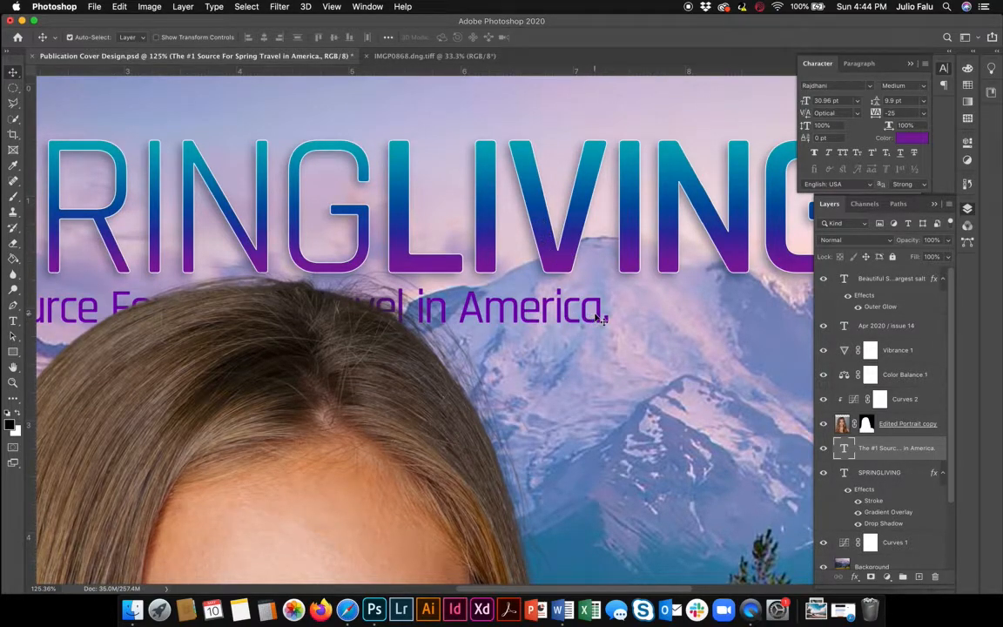
click(943, 474)
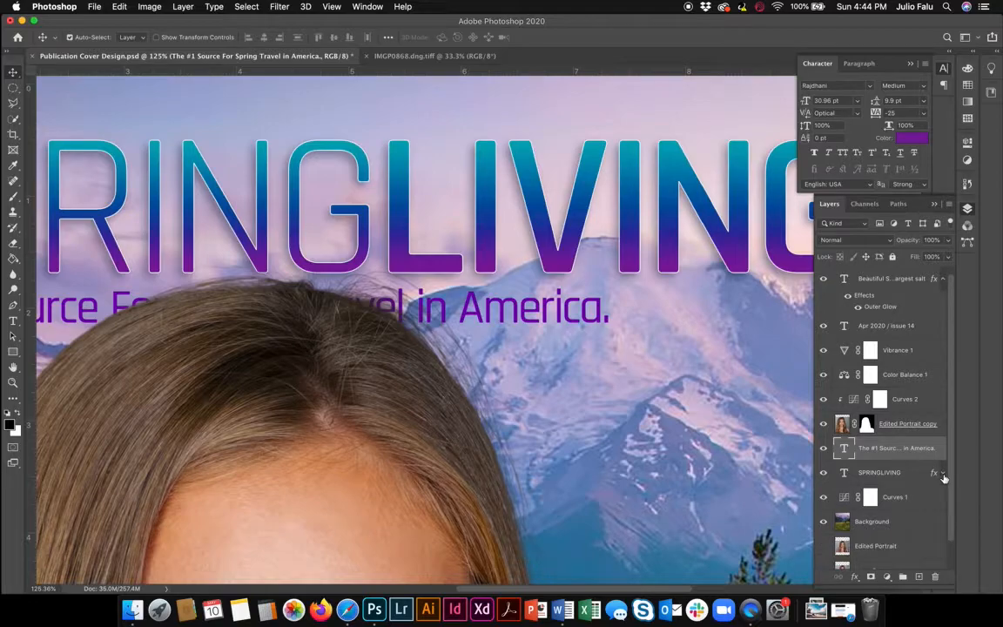
click(943, 474)
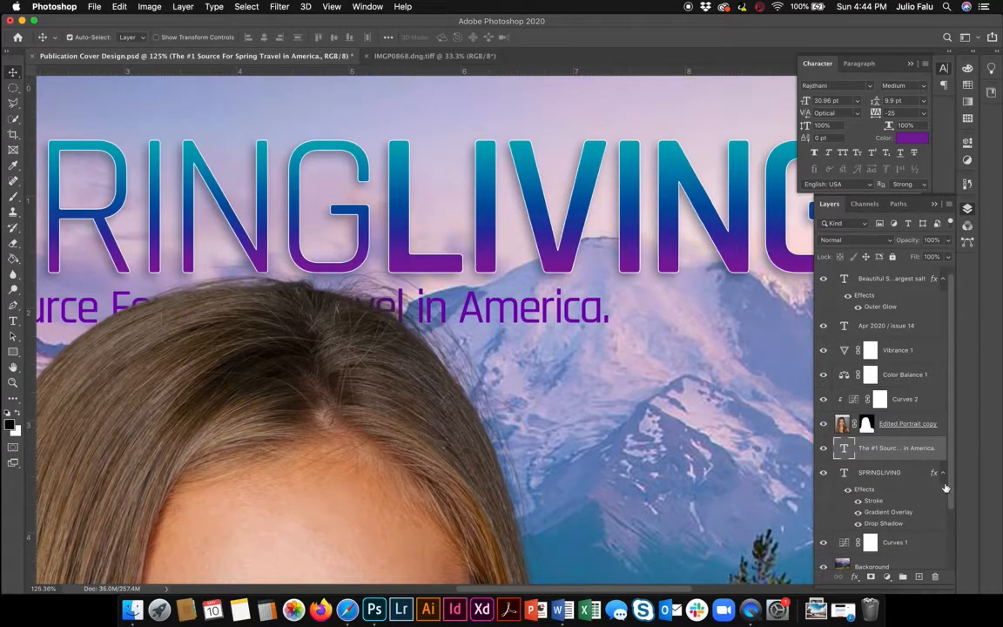
click(943, 475)
click(944, 475)
- Try moving the Drop Shadow effect from the SPRINGLIVING layer to the tagline layer
drag(882, 512, 879, 518)
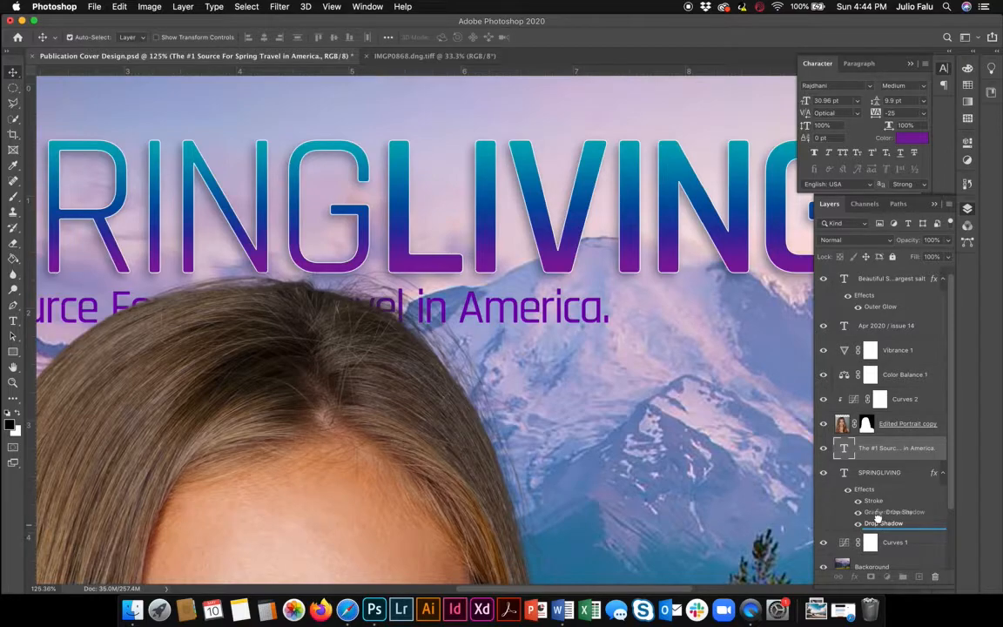
drag(880, 517, 882, 454)
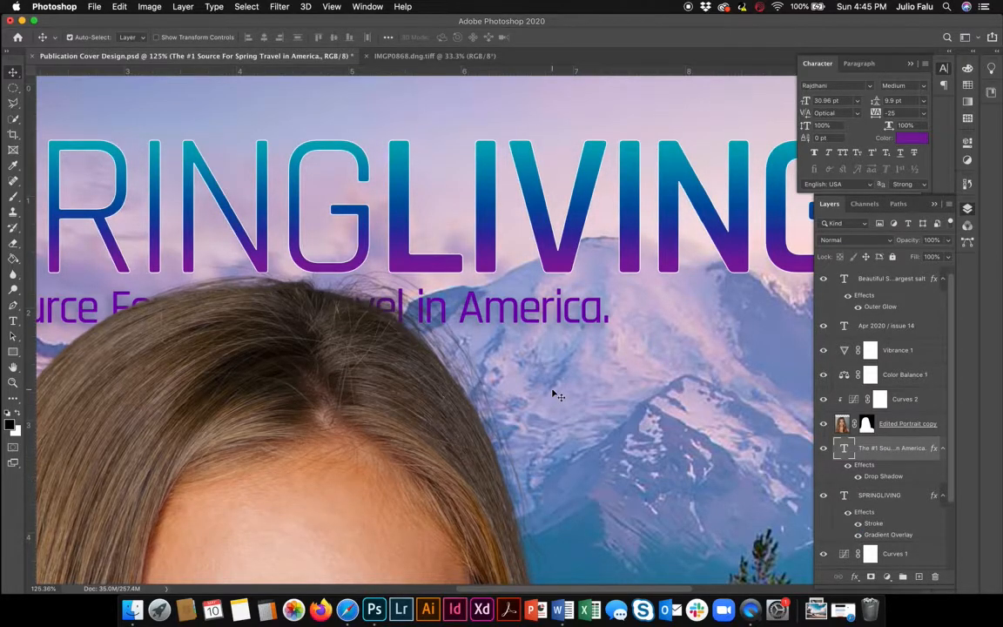
scroll(532, 379, left, 10)
scroll(532, 379, down, 2)
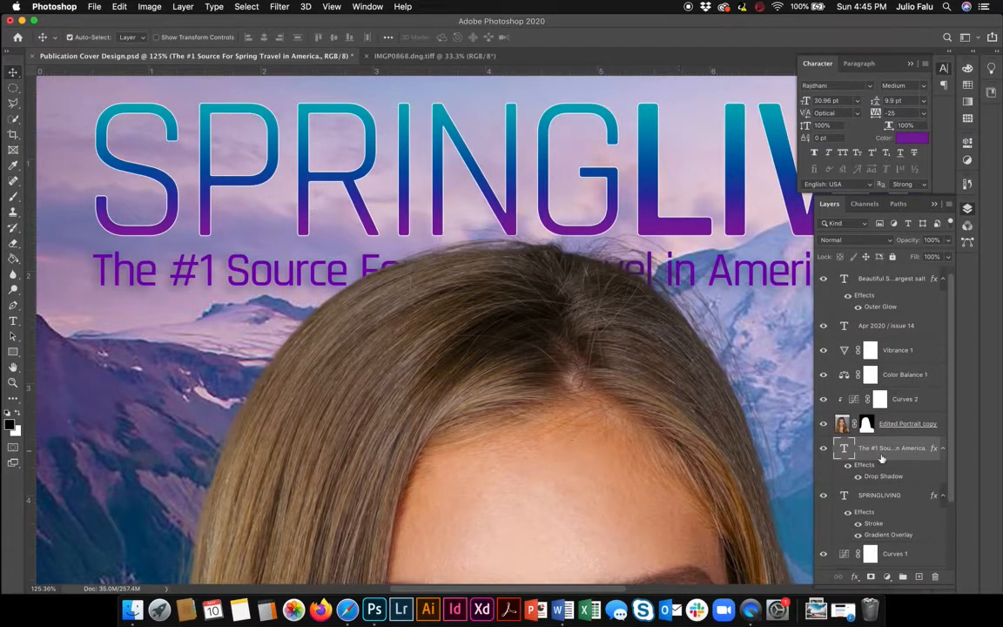
- Copy the SPRINGLIVING layer's drop shadow to the tagline layer, and set the copy's distance to 12 px and size to 10 px
drag(892, 485, 892, 460)
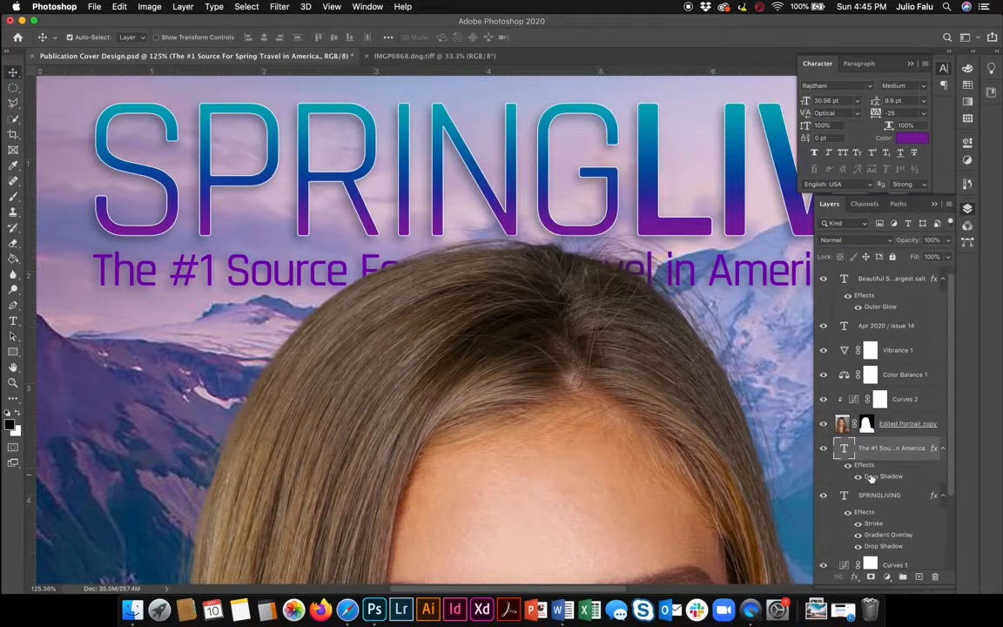
double_click(872, 479)
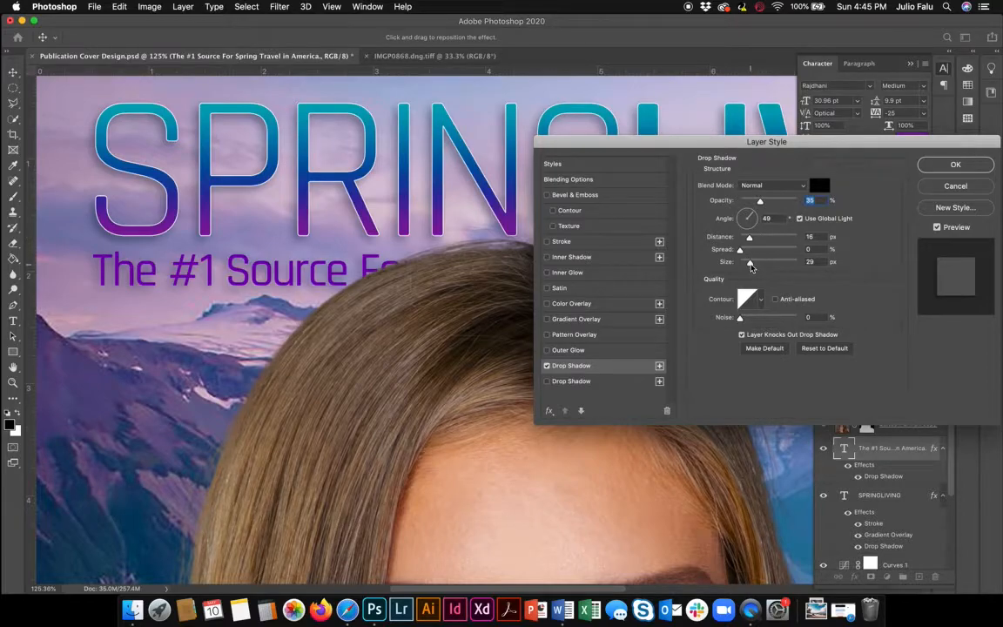
drag(750, 263, 745, 268)
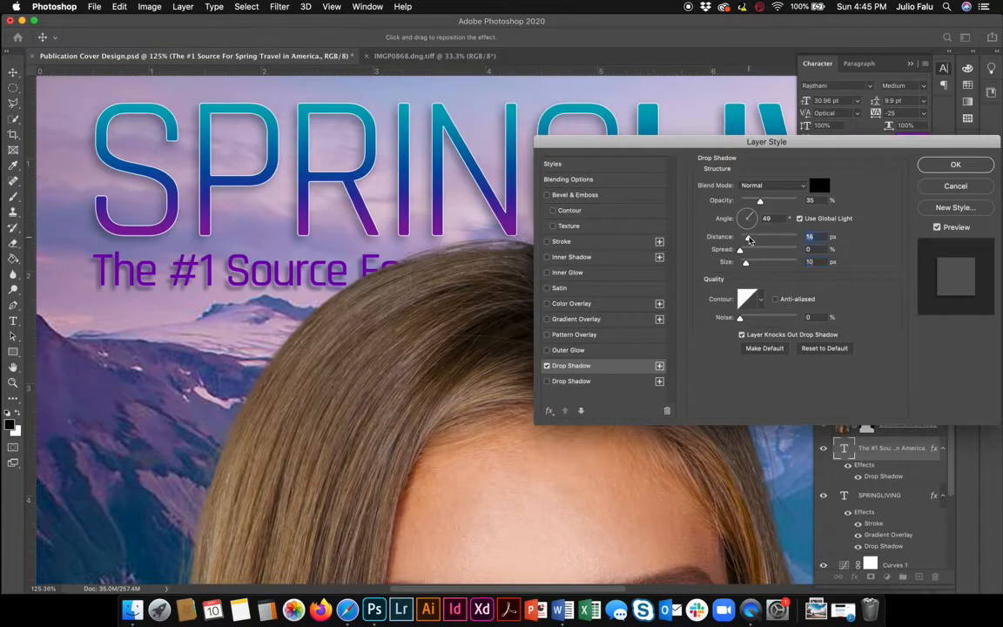
drag(750, 240, 748, 243)
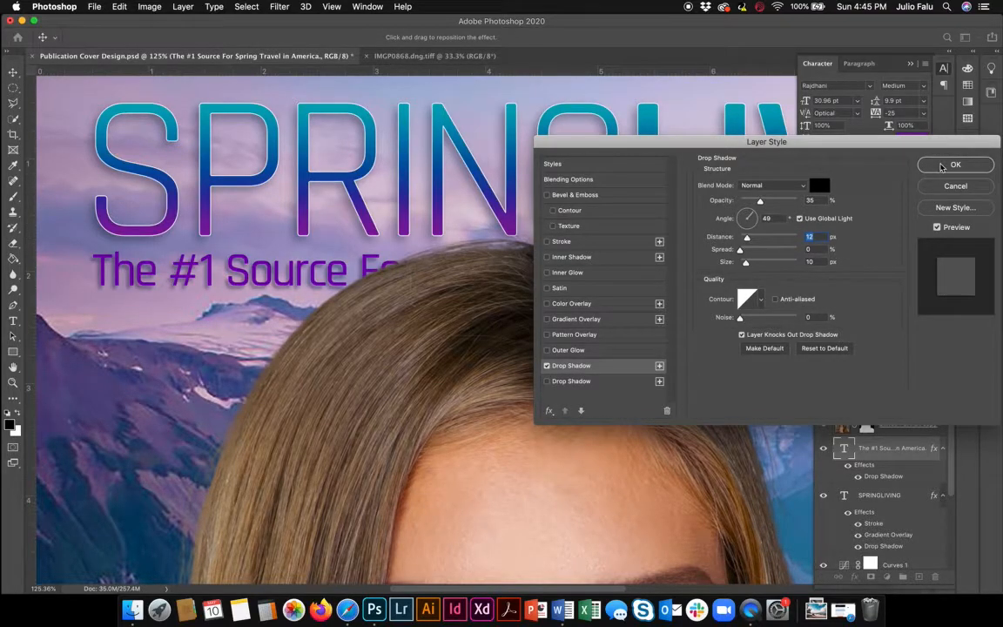
click(942, 166)
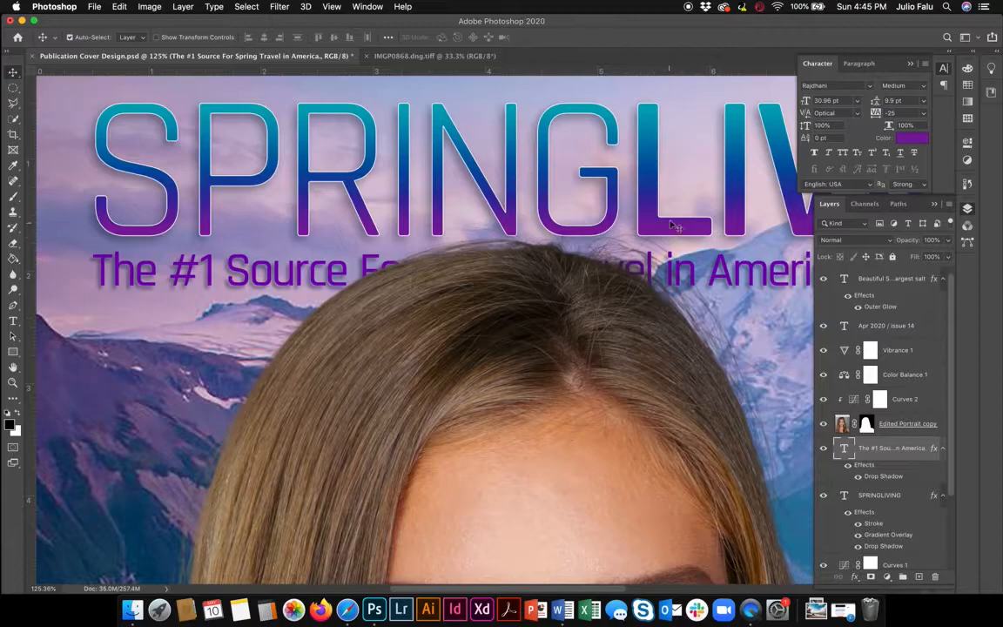
- Select the headline lines "Beautiful Springs In The Great Salt Lake City" in the text block and open their text colour for editing
scroll(671, 224, down, 5)
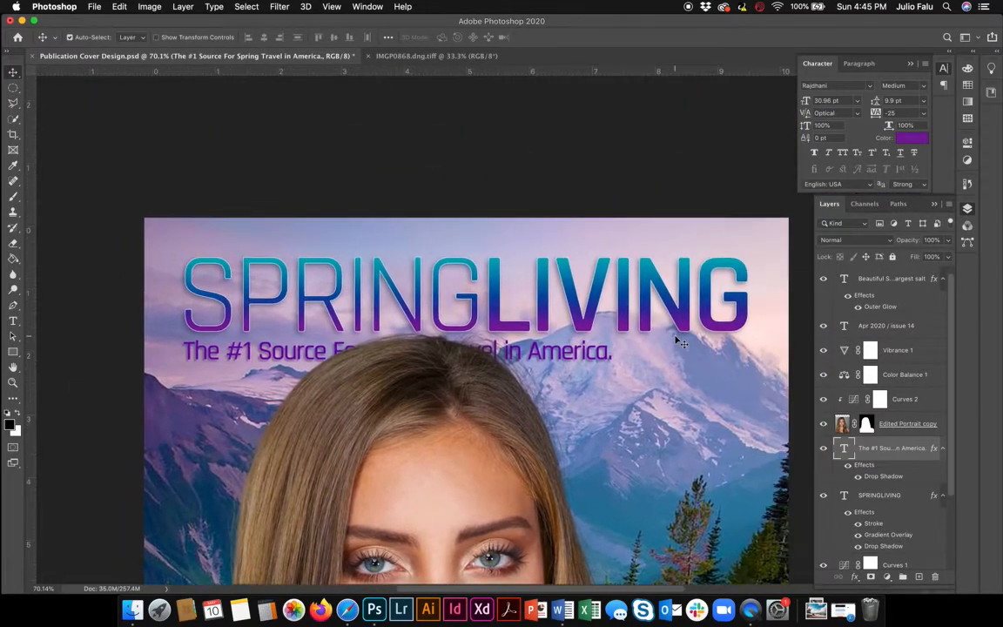
scroll(679, 341, down, 5)
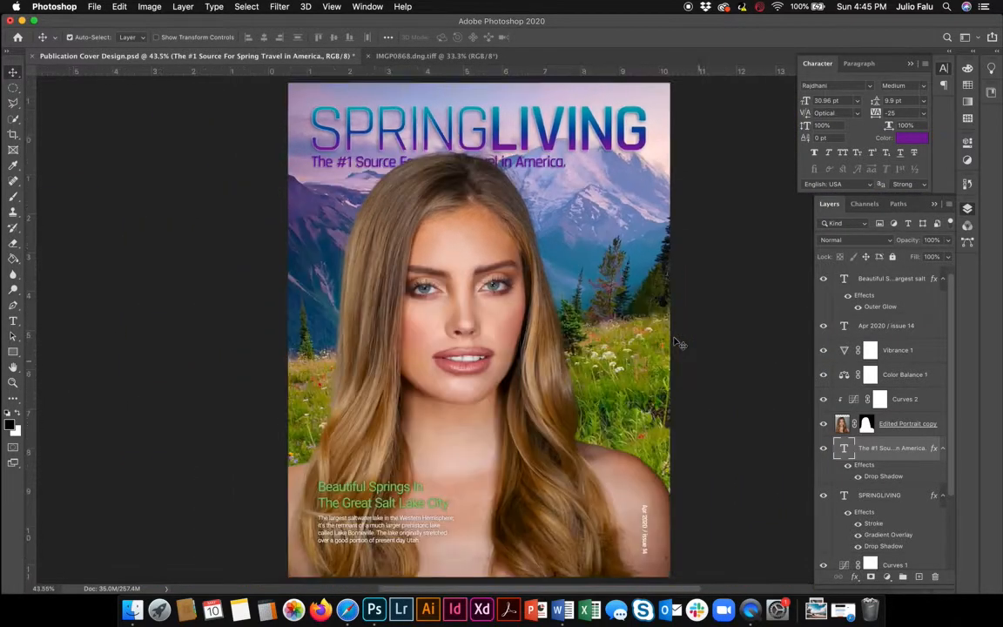
scroll(678, 343, down, 2)
scroll(679, 343, up, 1)
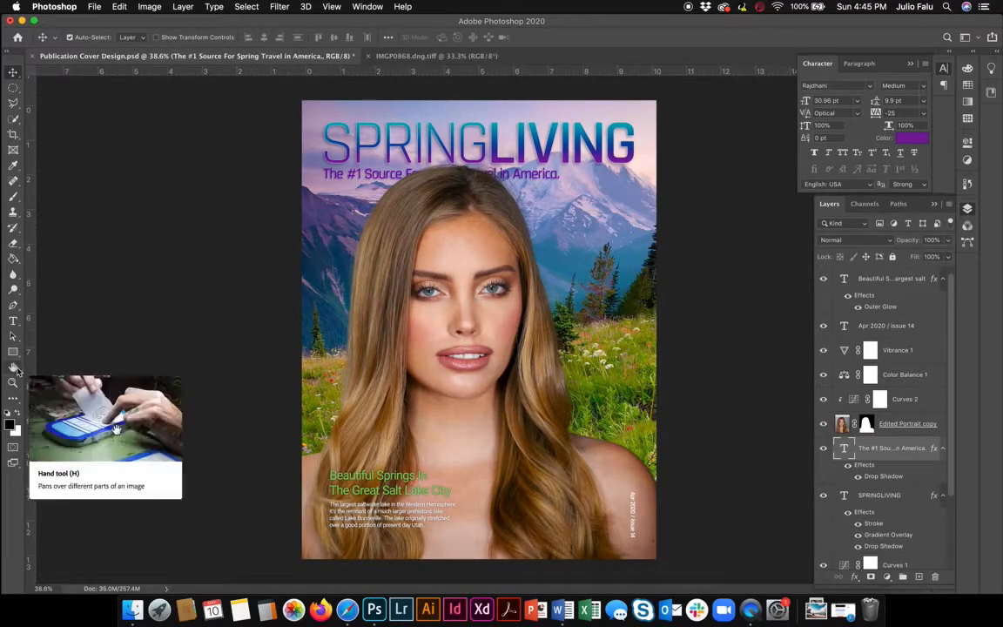
click(14, 322)
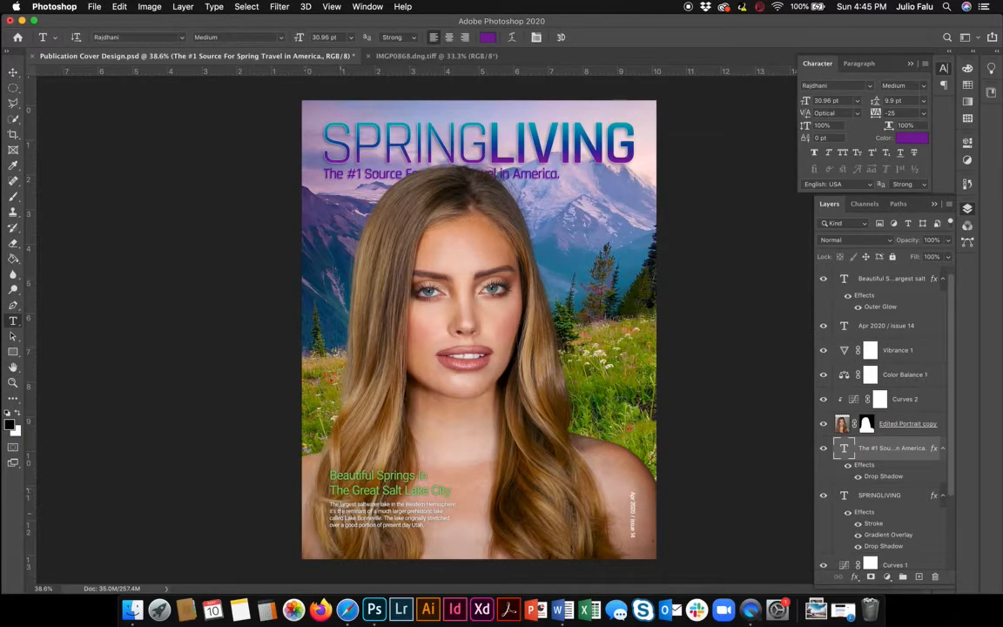
double_click(366, 490)
key(super+a)
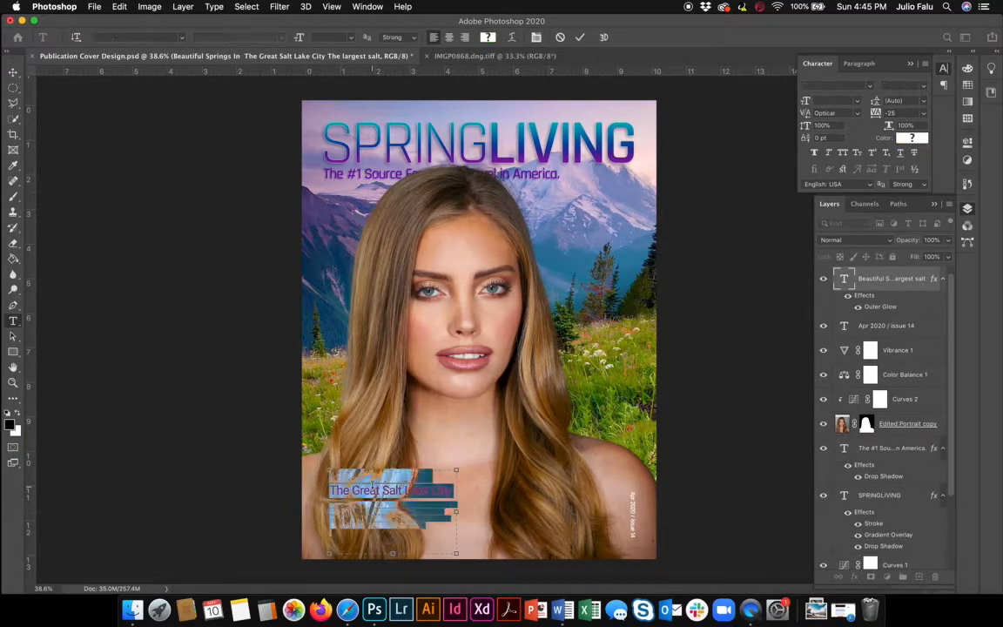
click(336, 475)
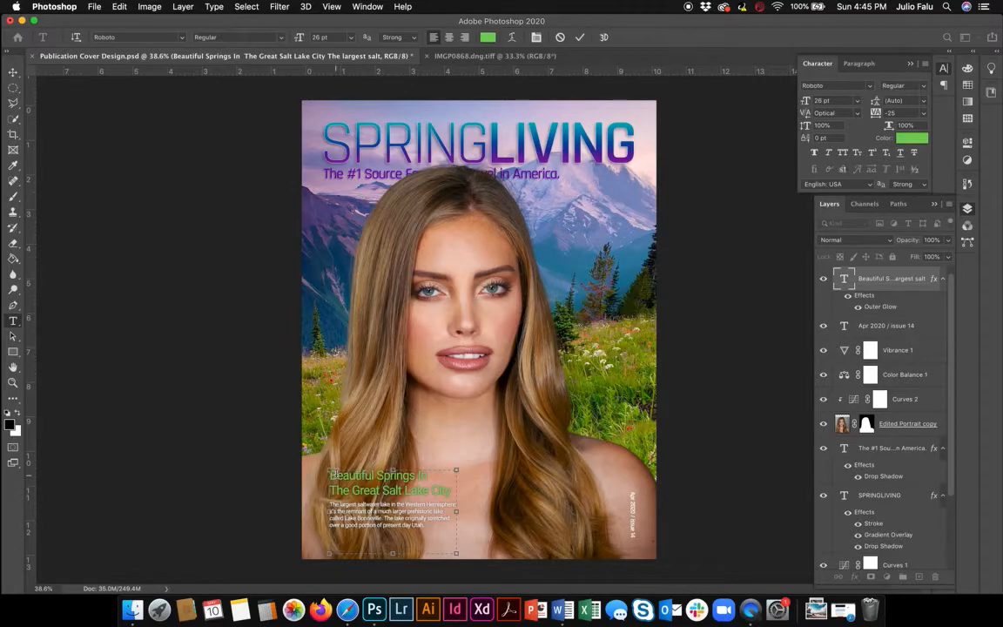
drag(331, 475, 454, 493)
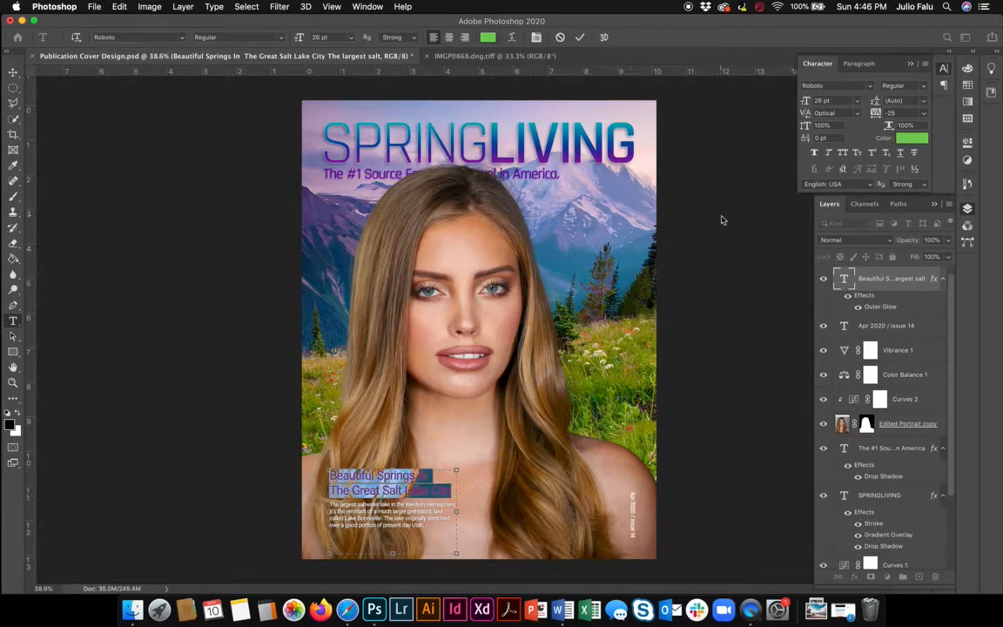
click(912, 138)
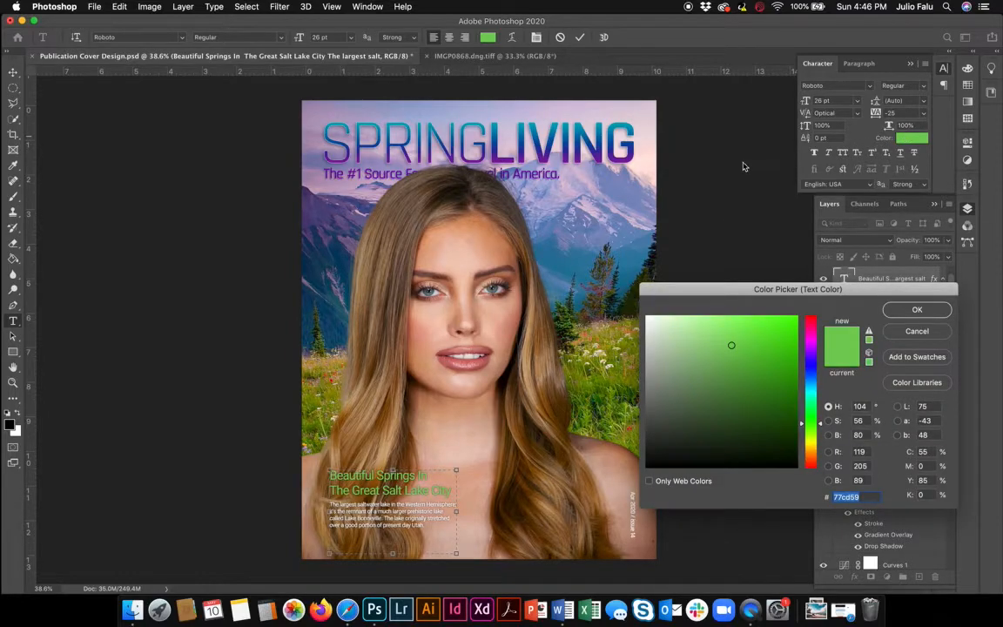
- Try teal and purple from the title, pale and blue background tones, and olive greens from the meadow as the headline's text colour
click(615, 130)
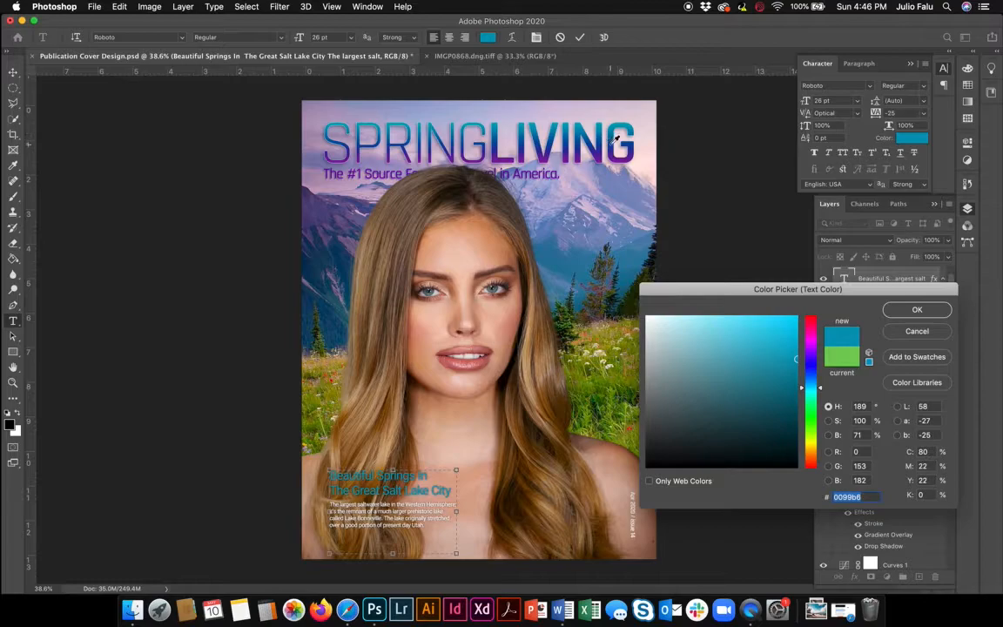
click(622, 148)
click(619, 161)
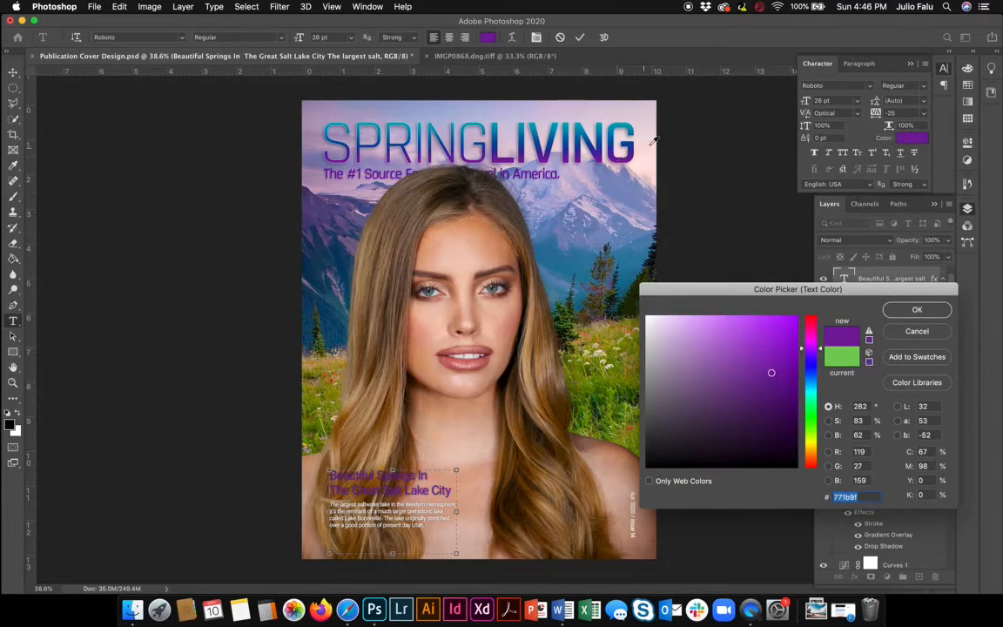
click(646, 121)
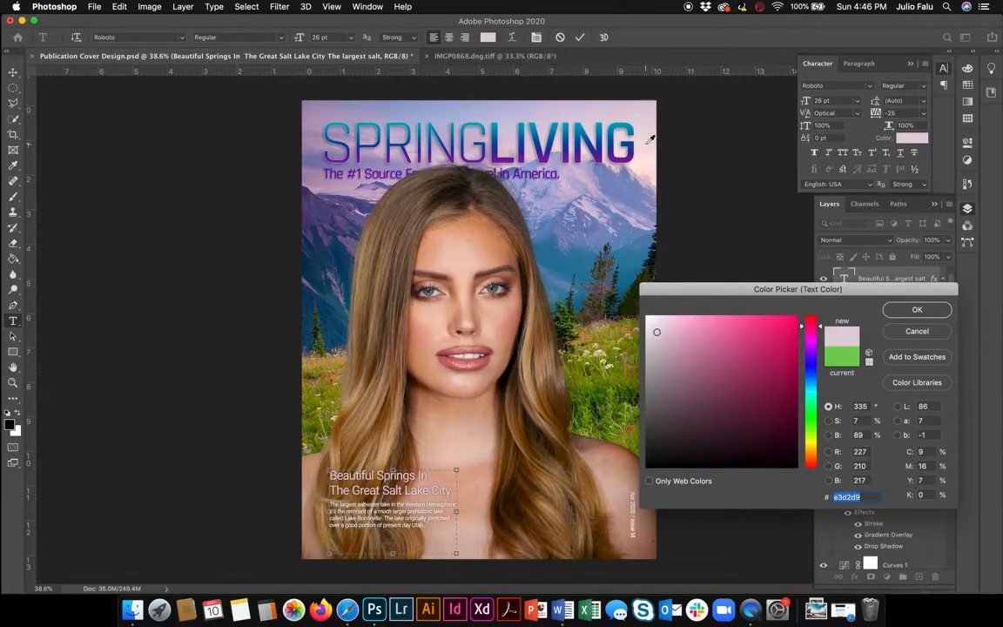
click(586, 122)
click(640, 190)
click(639, 188)
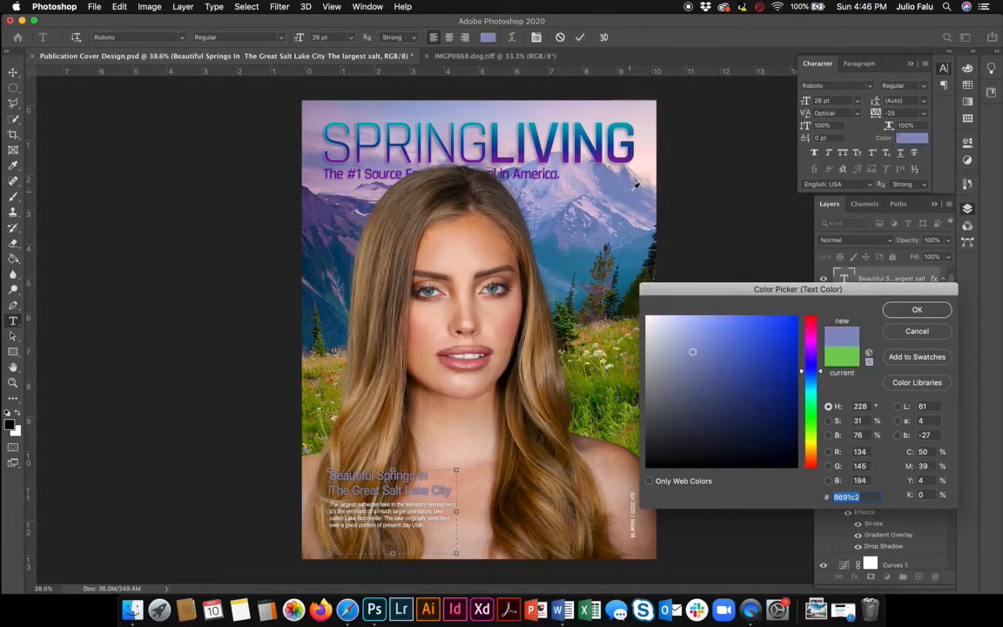
click(601, 379)
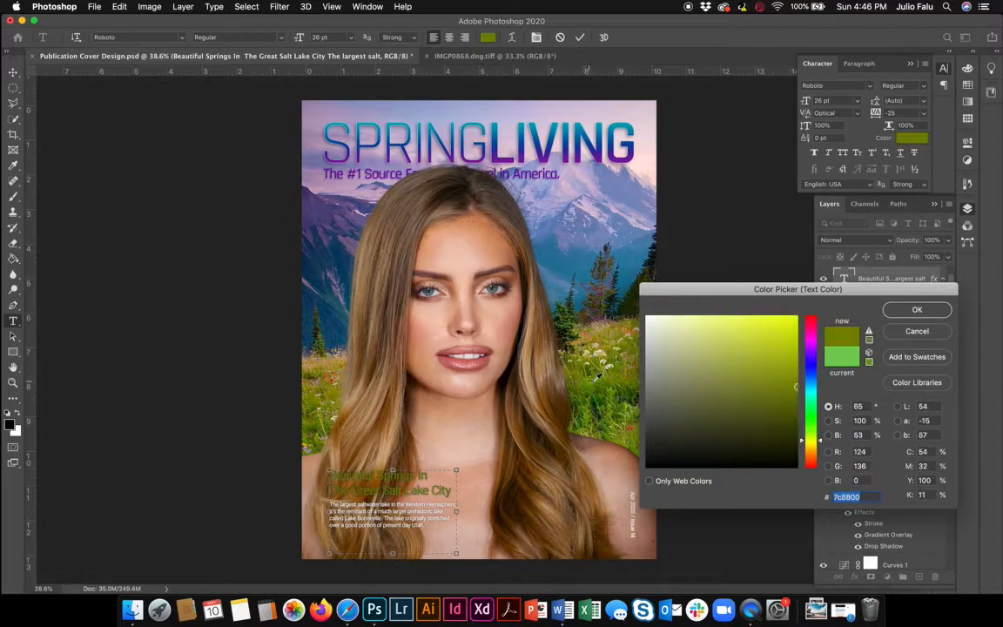
click(612, 382)
mouse_move(737, 353)
mouse_down()
mouse_move(741, 338)
mouse_move(754, 356)
mouse_up()
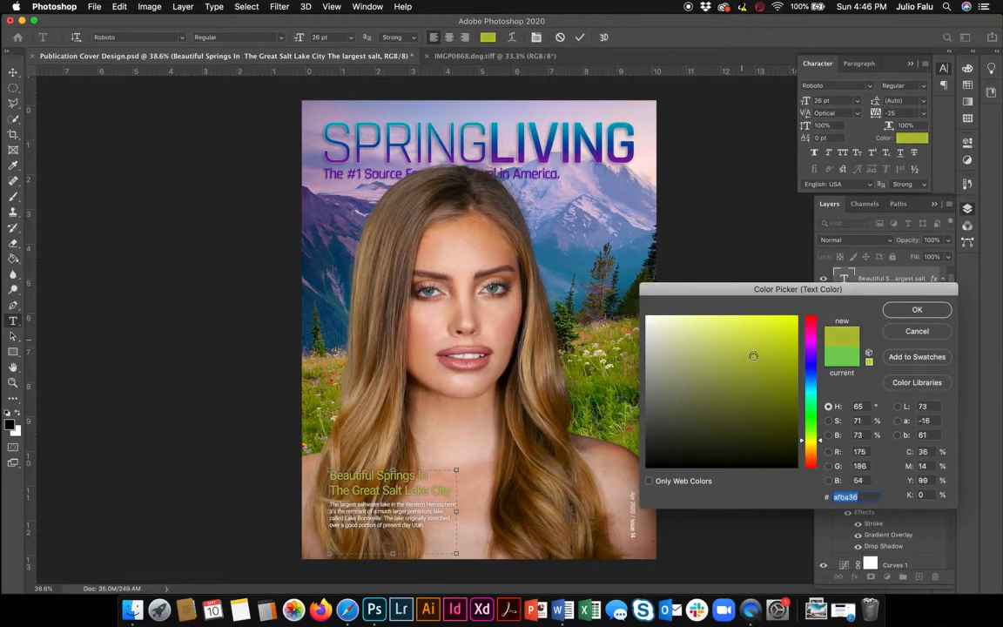
- Set the headline's text colour to the light magenta #cb73c8 and commit the text
click(810, 344)
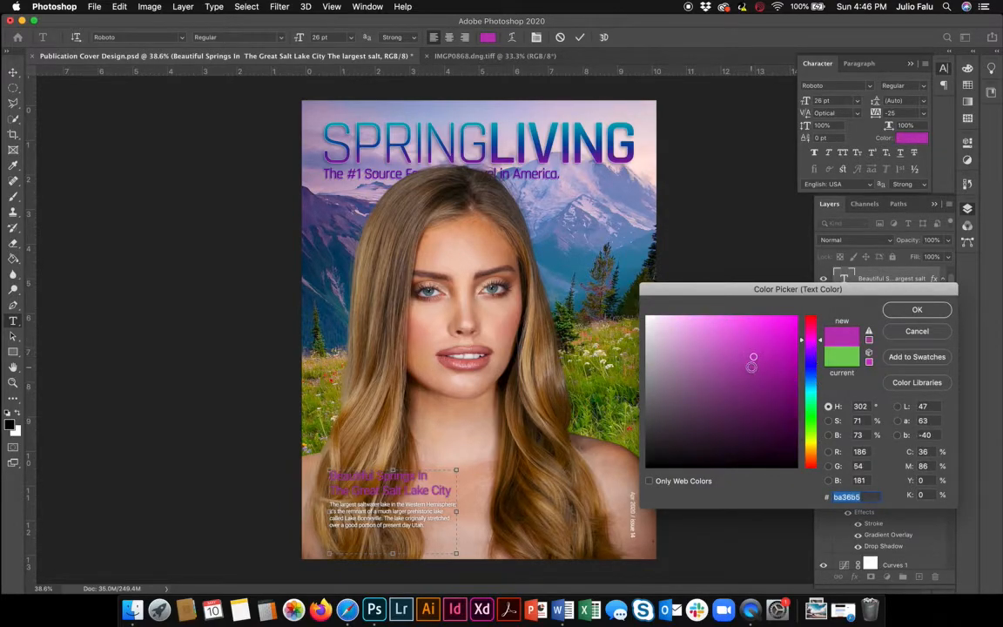
click(736, 348)
drag(736, 348, 732, 350)
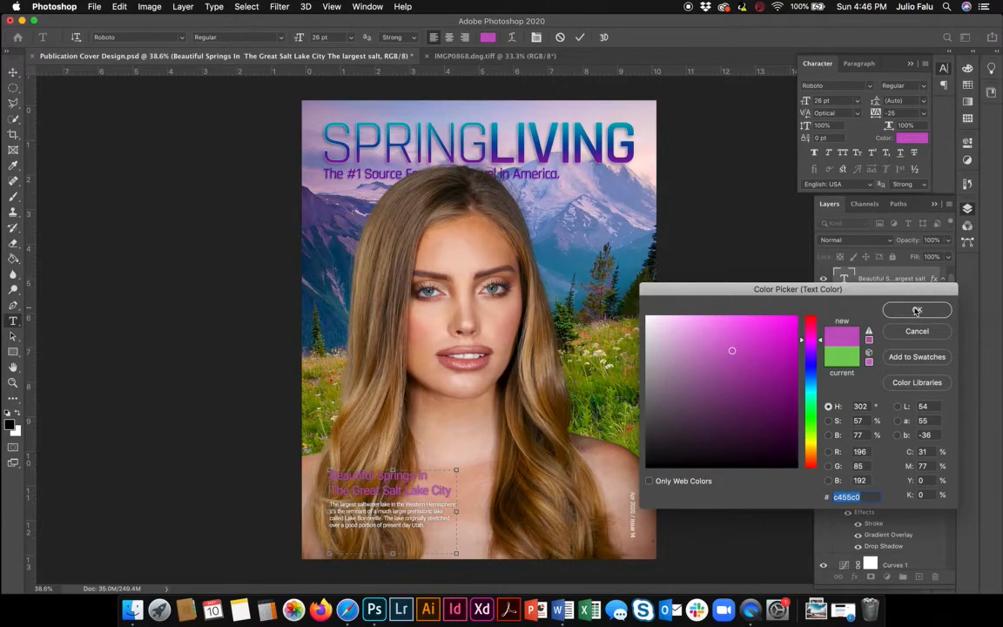
click(712, 345)
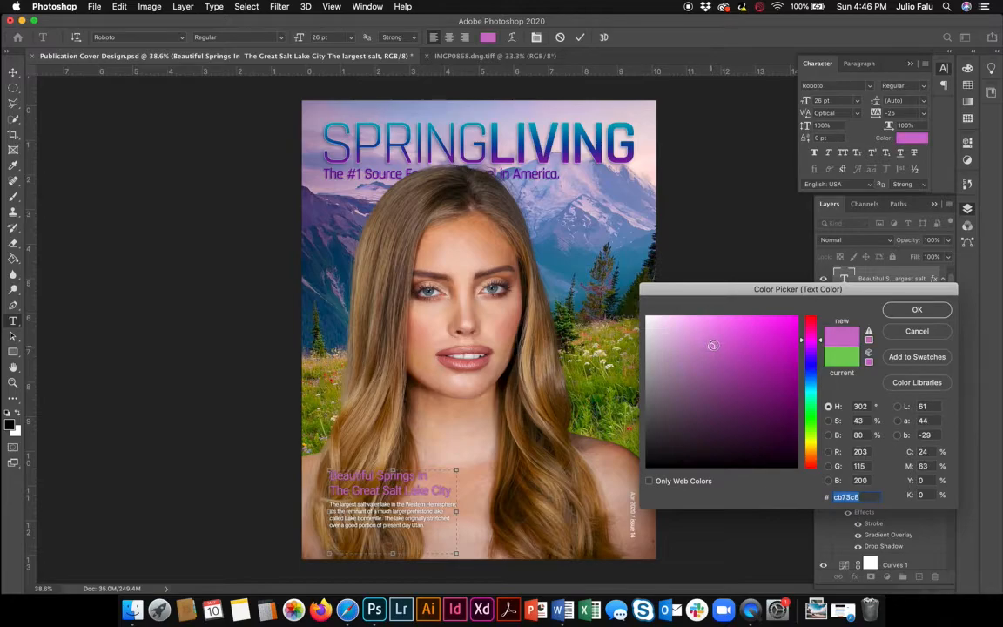
click(920, 310)
click(13, 72)
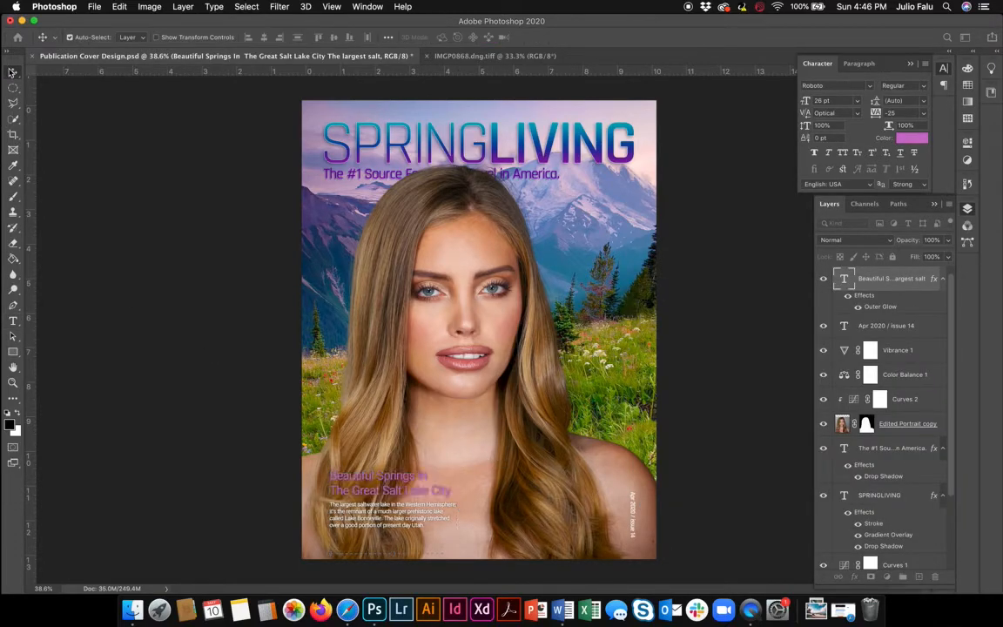
scroll(348, 331, up, 3)
scroll(387, 369, down, 3)
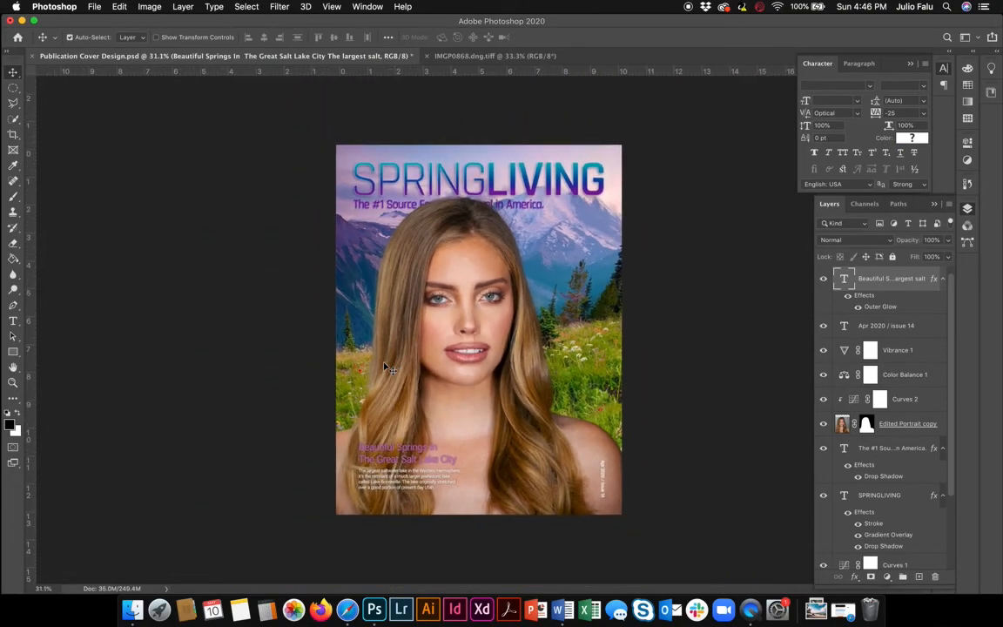